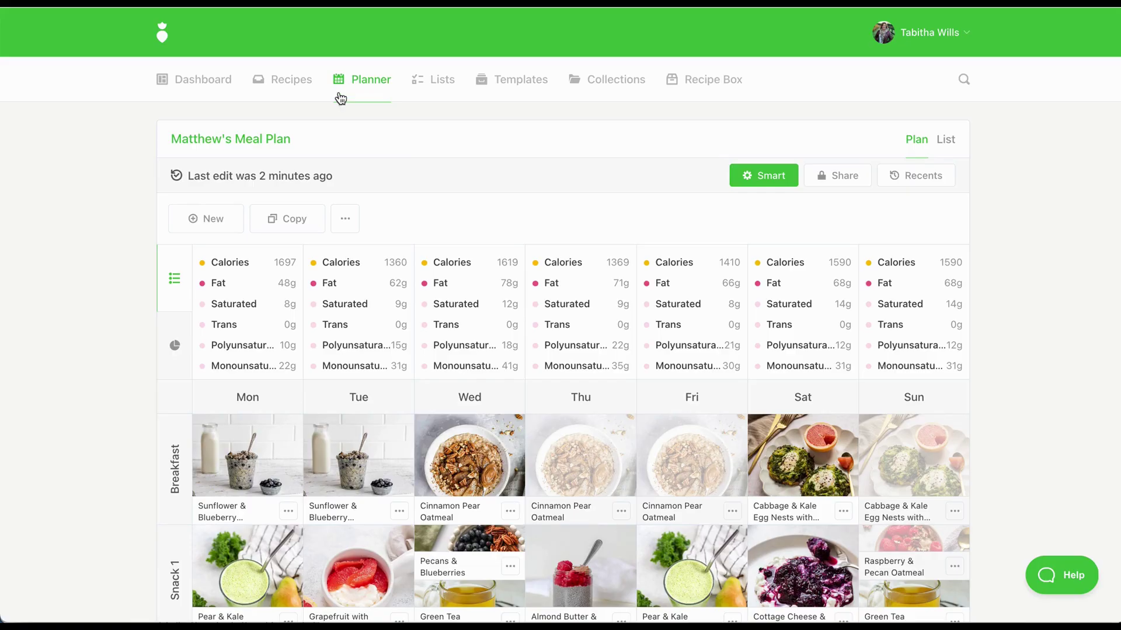
Step: Open the New Plan choices, dismiss them, and scroll down Matthew's Meal Plan grid
click(225, 222)
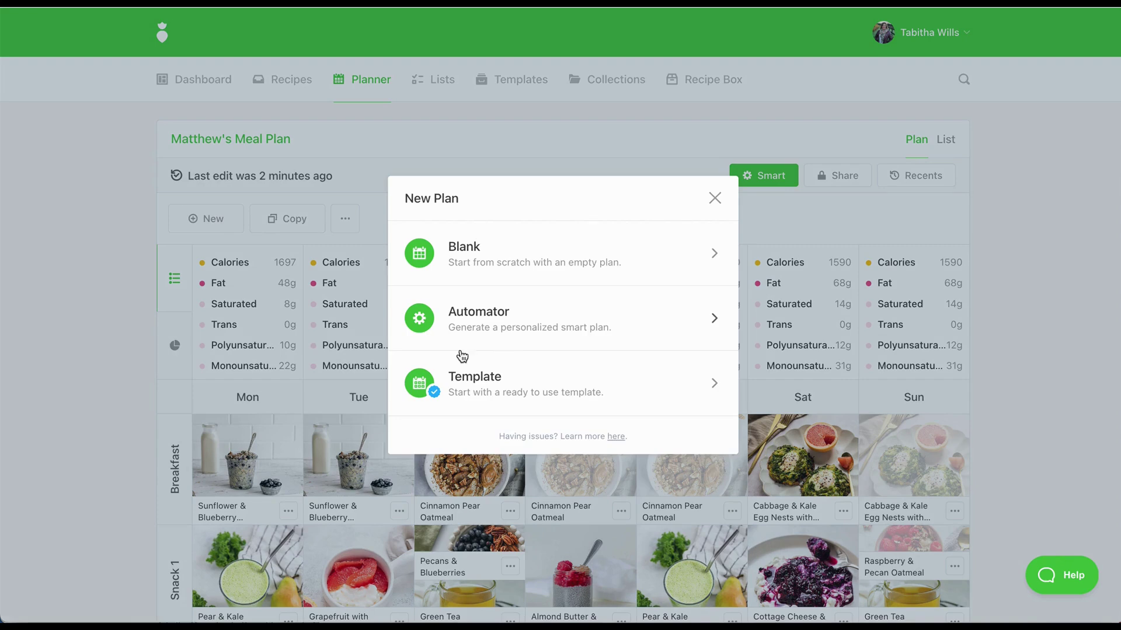
click(261, 428)
scroll(261, 428, down, 4)
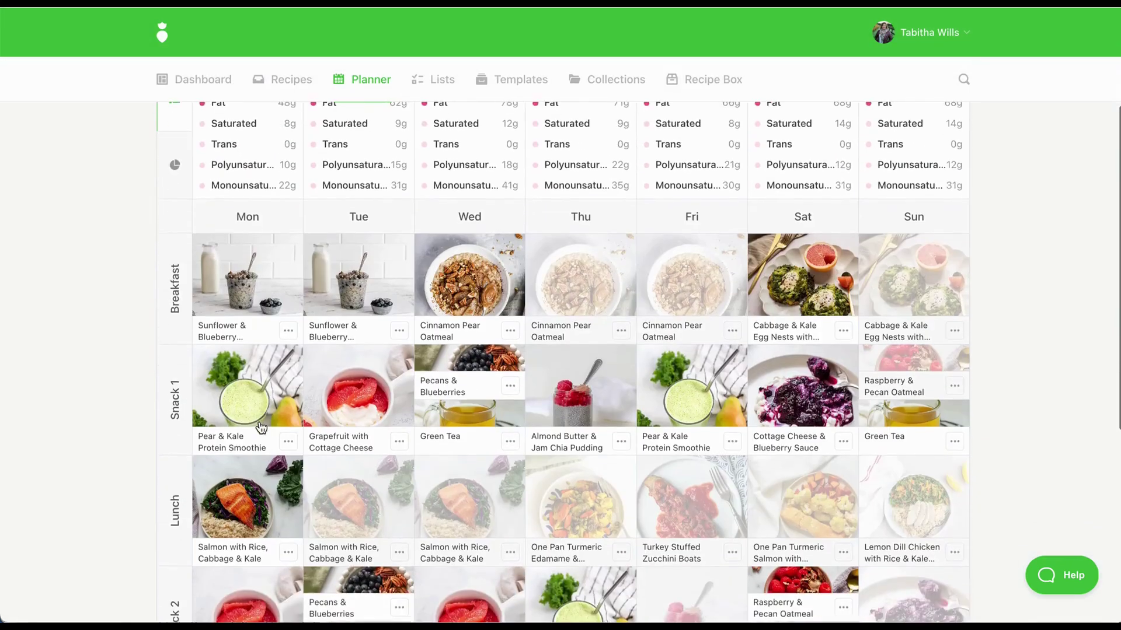
Step: Swap the sunflower blueberry oats for berry overnight oats everywhere, and mark Tuesday's breakfast as leftover
click(399, 307)
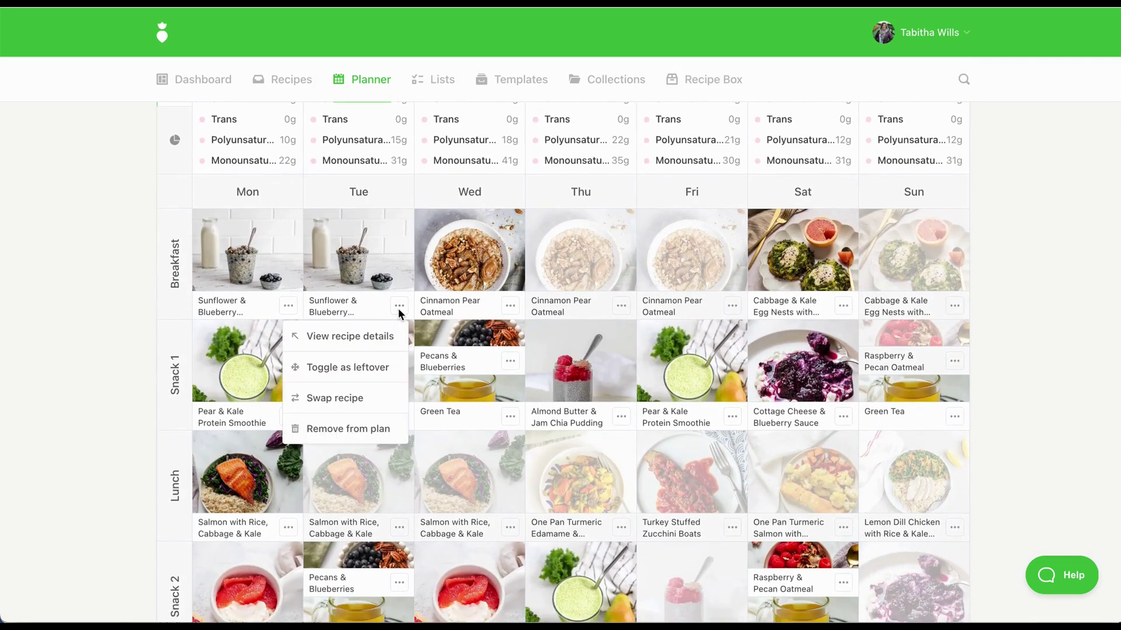
click(360, 407)
click(604, 400)
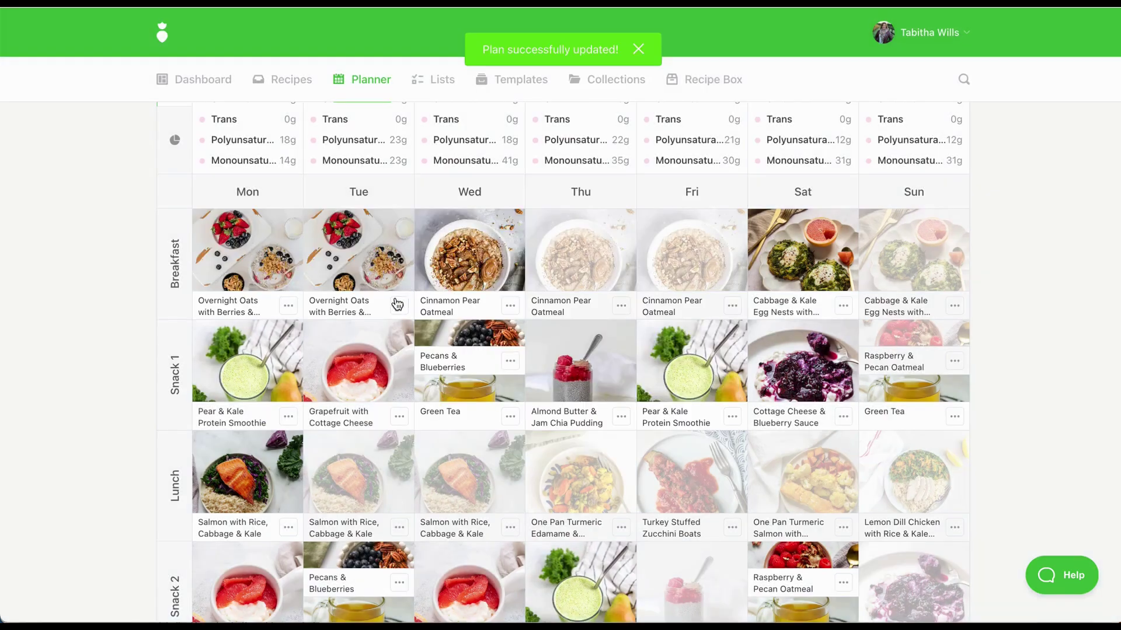
click(398, 306)
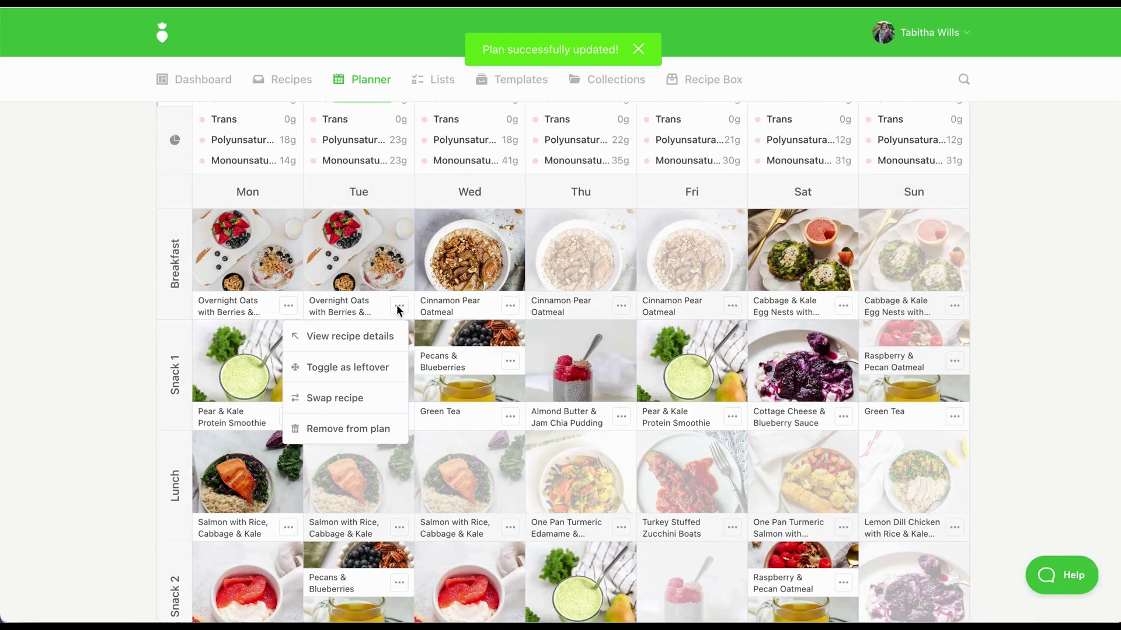
click(392, 369)
Step: Move Tuesday's salmon lunch into Tuesday's dinner slot
scroll(490, 467, down, 1)
scroll(491, 469, down, 4)
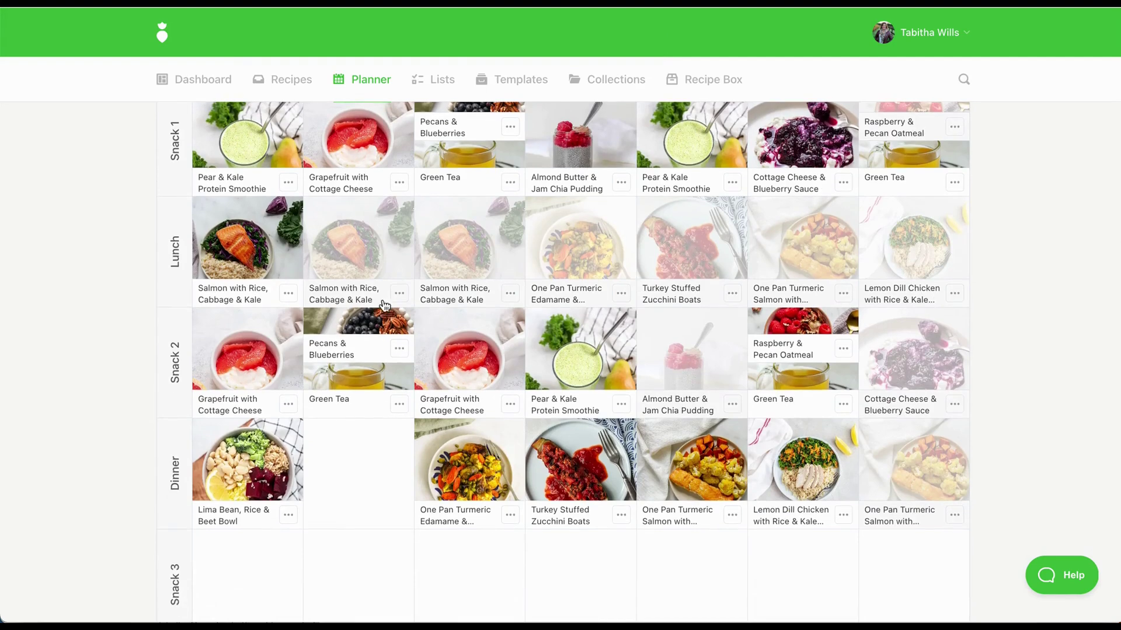
drag(372, 267, 376, 494)
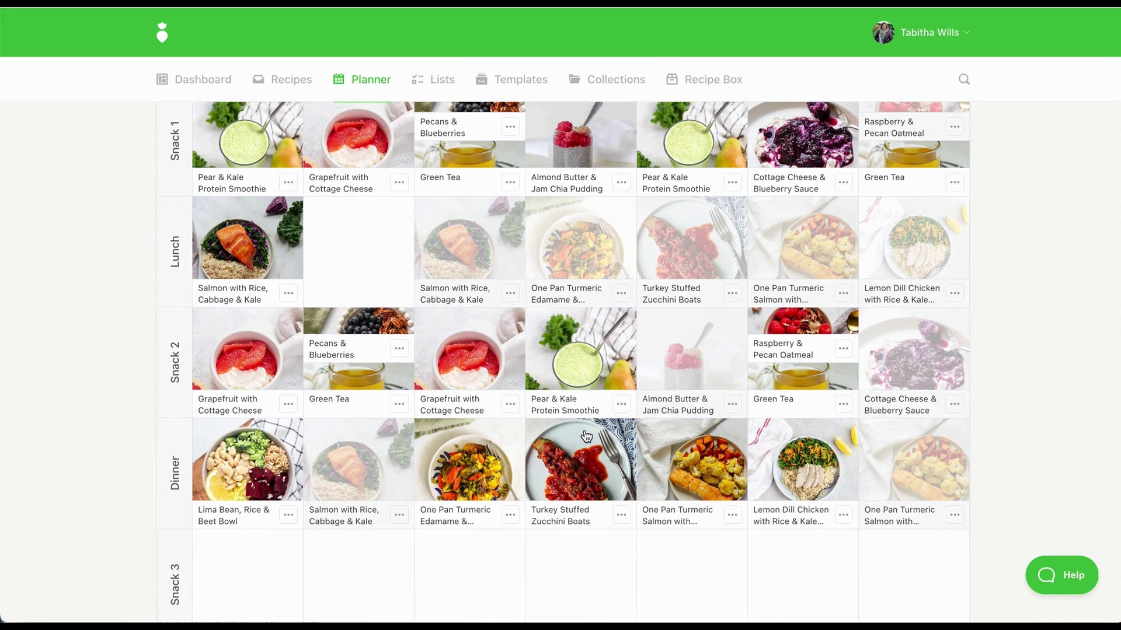
scroll(587, 436, up, 3)
Step: Show the plan's nutrition as macronutrient percentages, then view its 48-item shopping list
scroll(586, 436, up, 4)
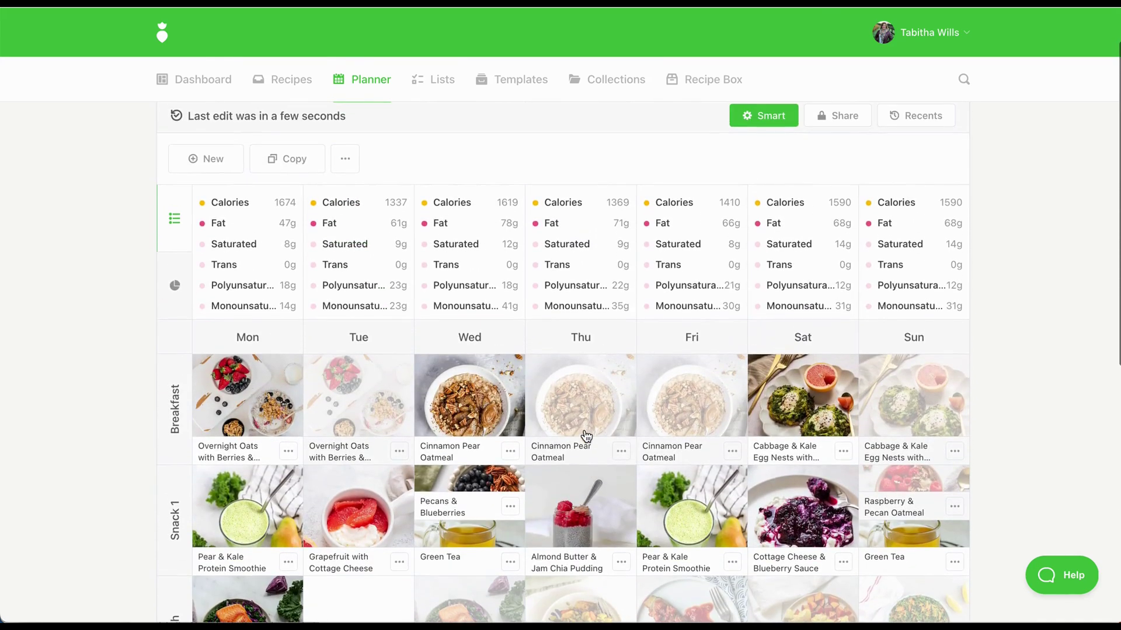
click(181, 302)
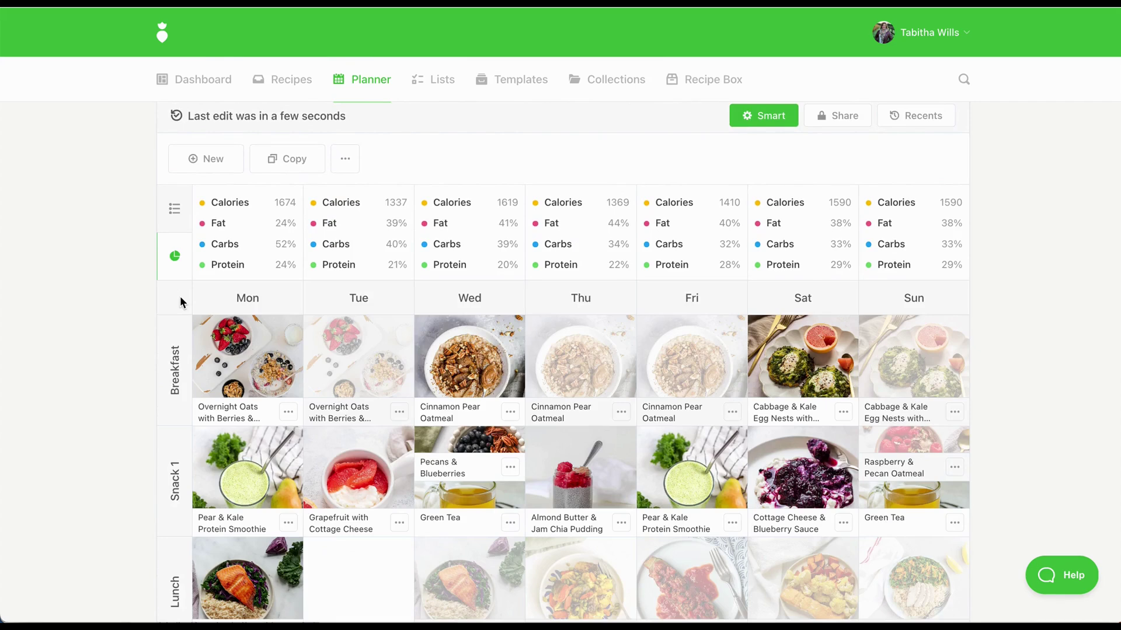
click(443, 91)
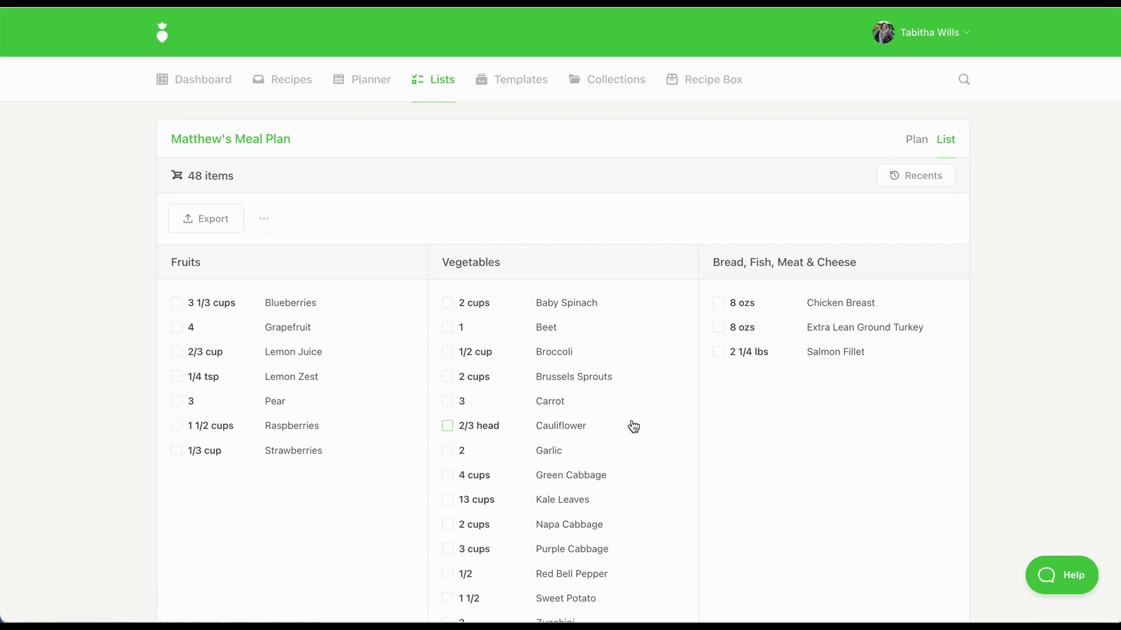
scroll(633, 426, down, 2)
scroll(634, 426, up, 2)
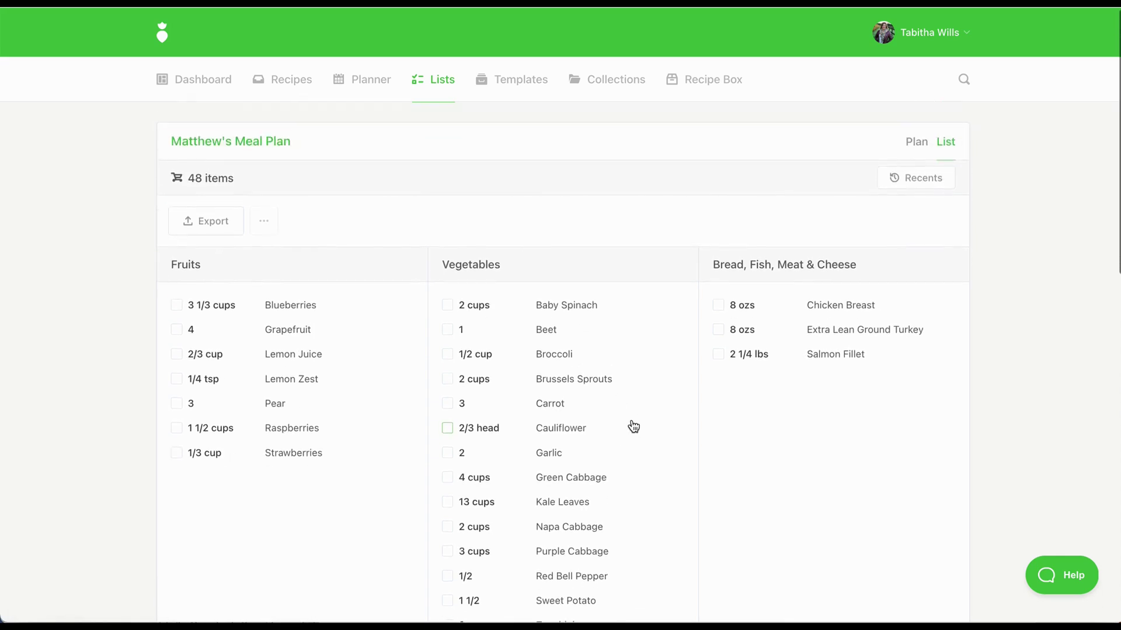
Step: Browse the meal plan templates and open the Liver Support Diet template
click(523, 91)
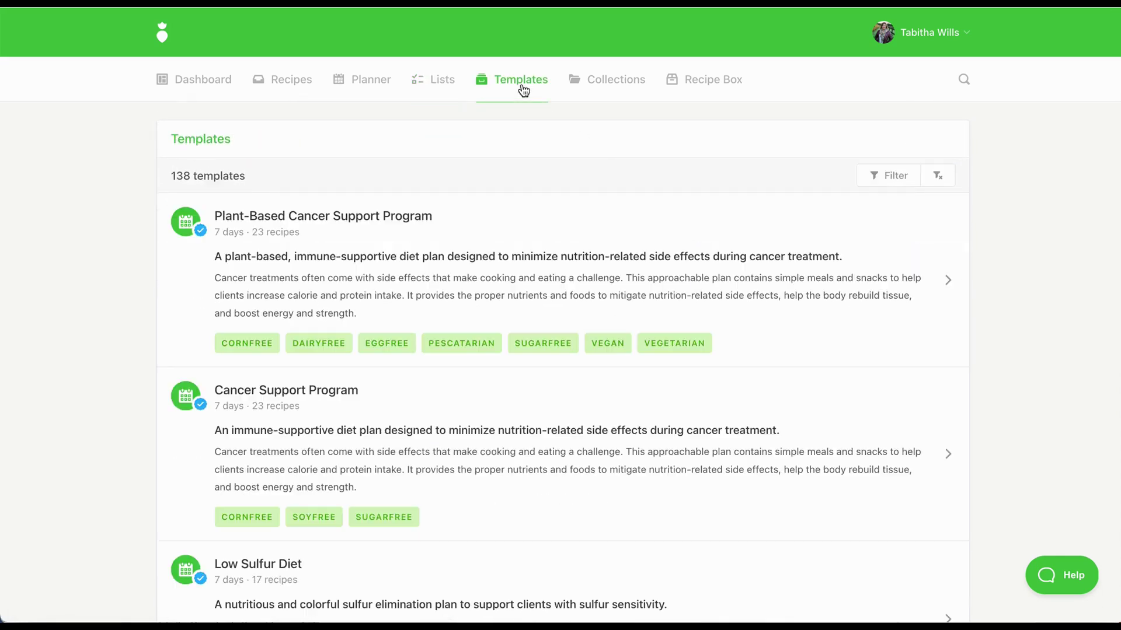
scroll(100, 416, down, 5)
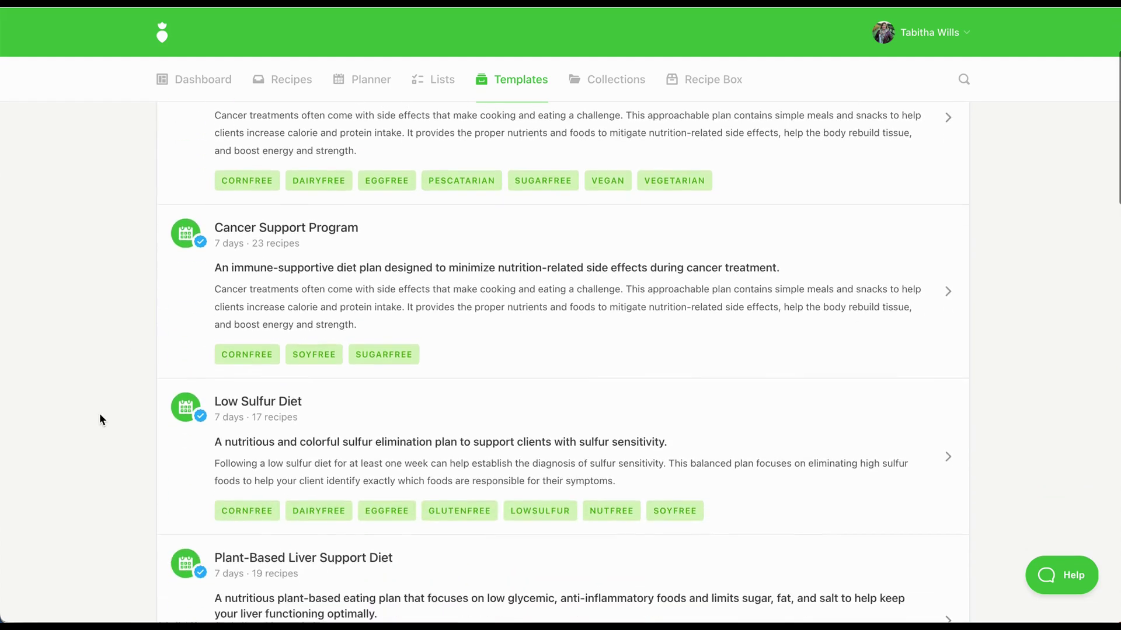
scroll(101, 416, down, 5)
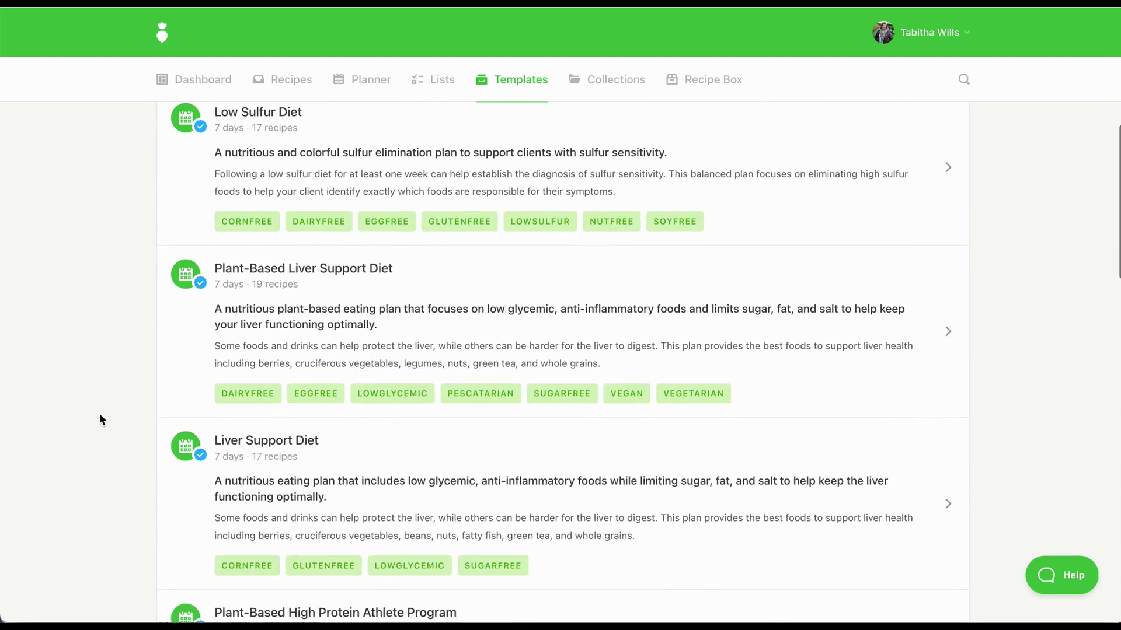
scroll(100, 420, down, 4)
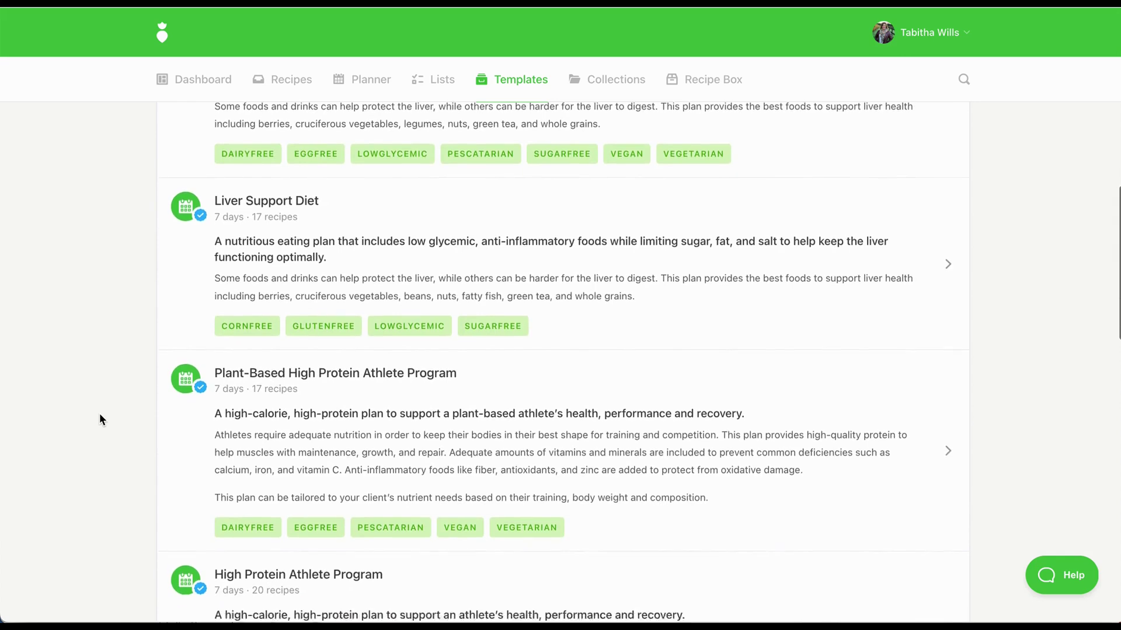
click(362, 185)
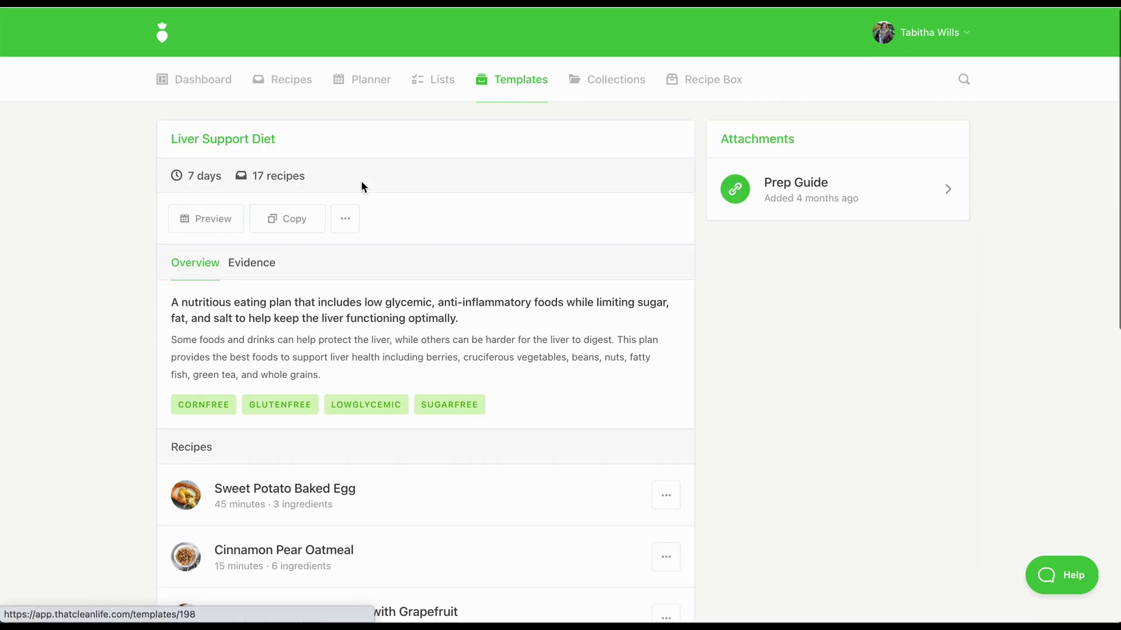
Step: Read the template's evidence, then return to its overview and scroll through the 17 recipes
click(268, 267)
scroll(377, 502, down, 3)
scroll(375, 501, up, 2)
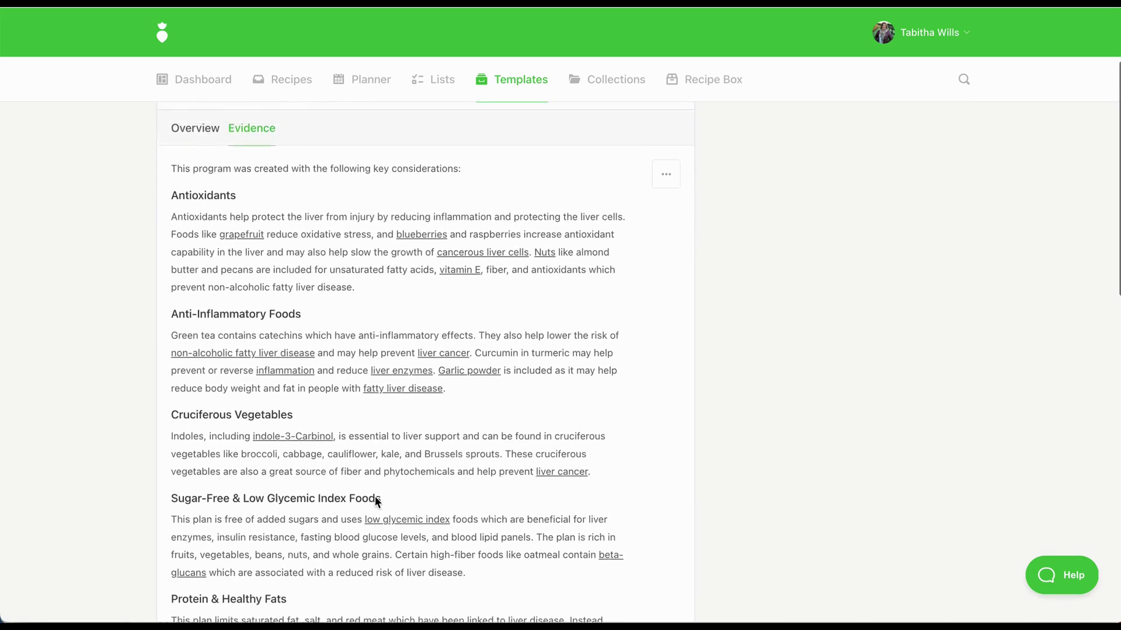
click(211, 190)
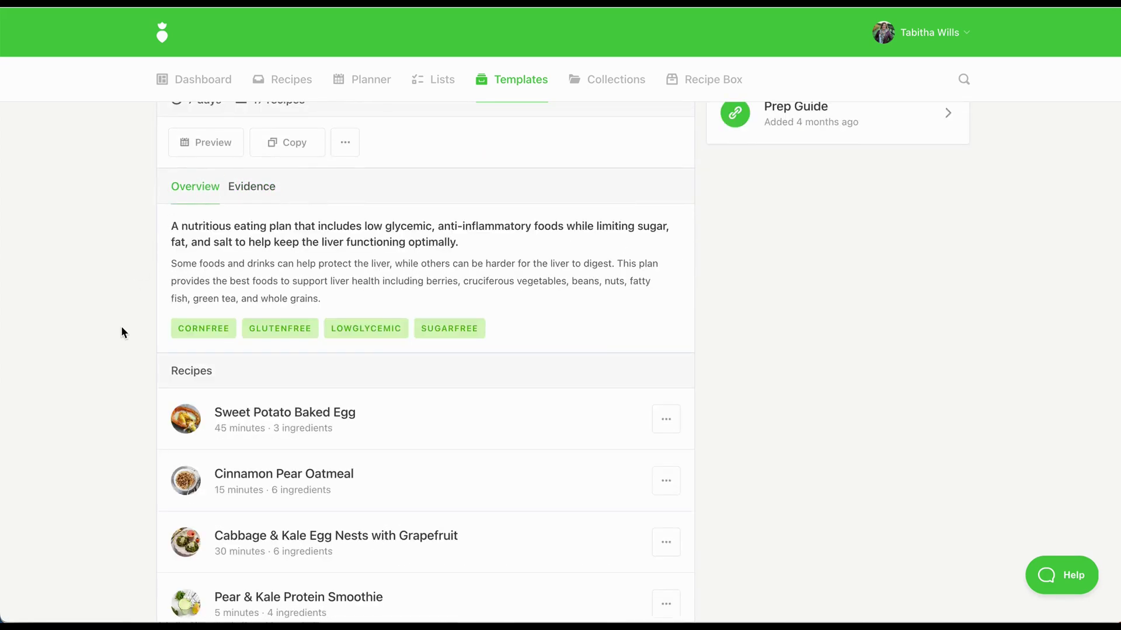
scroll(121, 326, down, 2)
scroll(122, 328, down, 4)
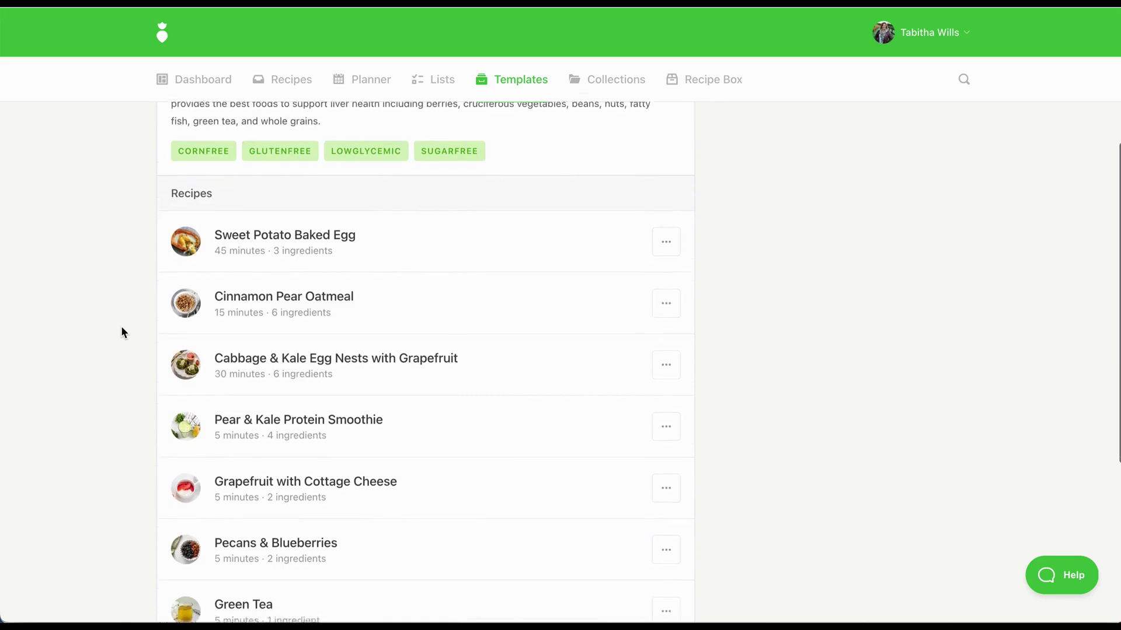
scroll(121, 333, up, 7)
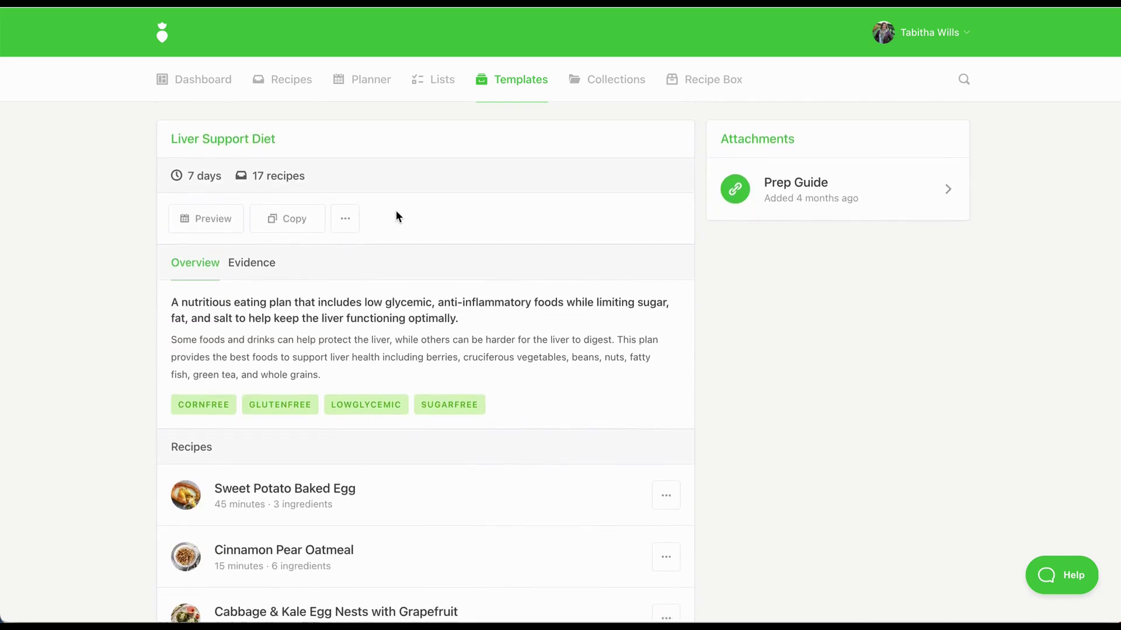
click(294, 86)
scroll(238, 476, down, 3)
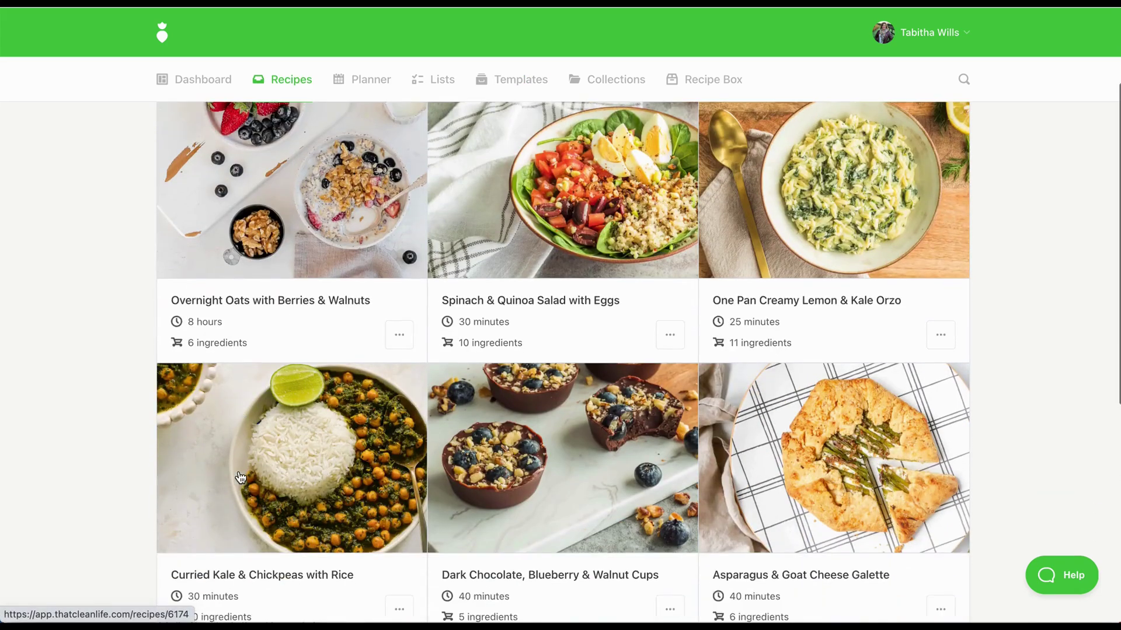
scroll(239, 475, down, 5)
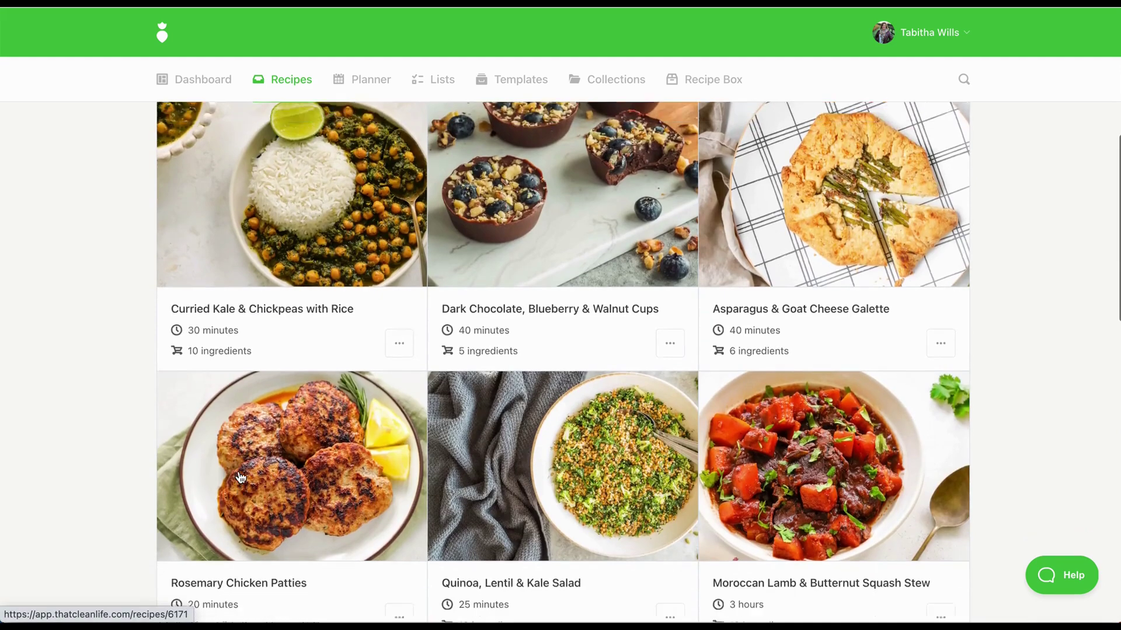
scroll(239, 475, down, 5)
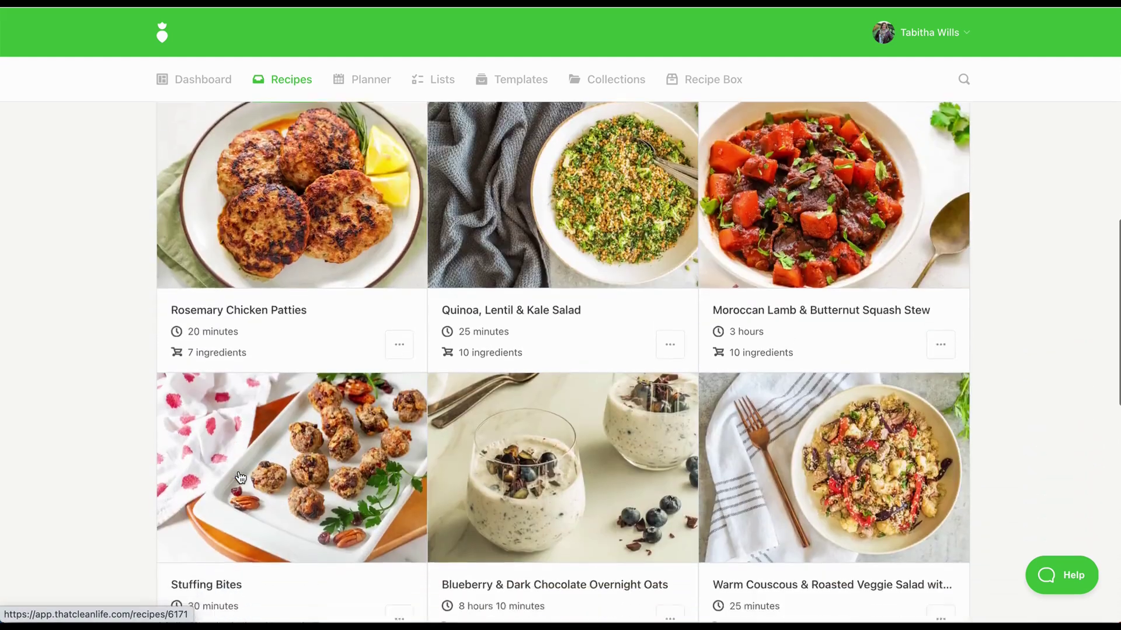
scroll(240, 477, down, 7)
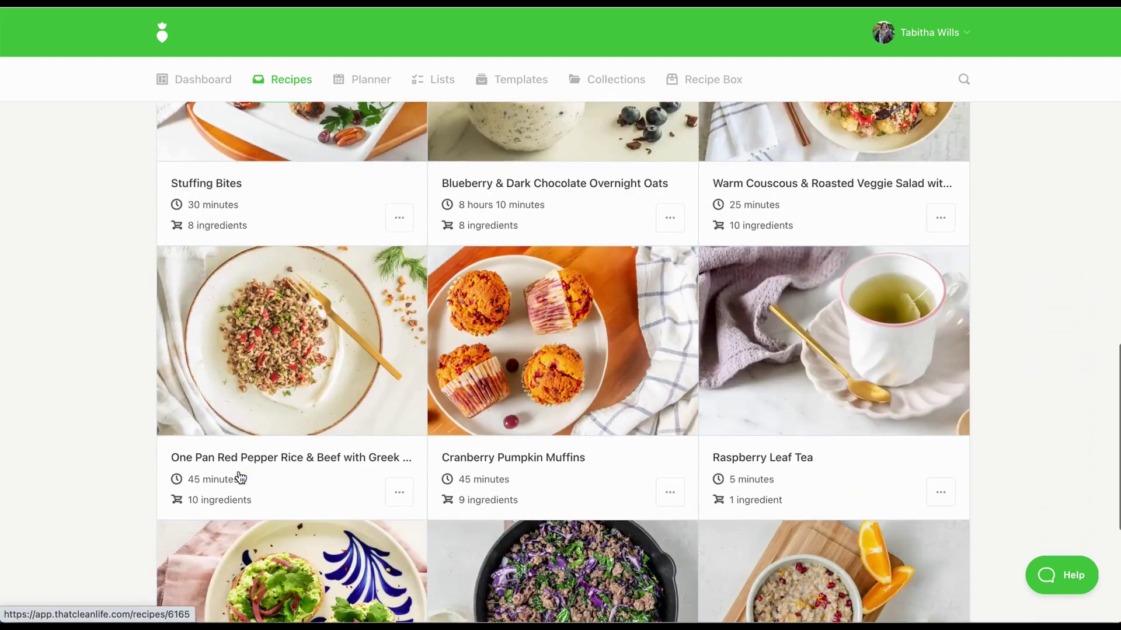
scroll(239, 477, down, 5)
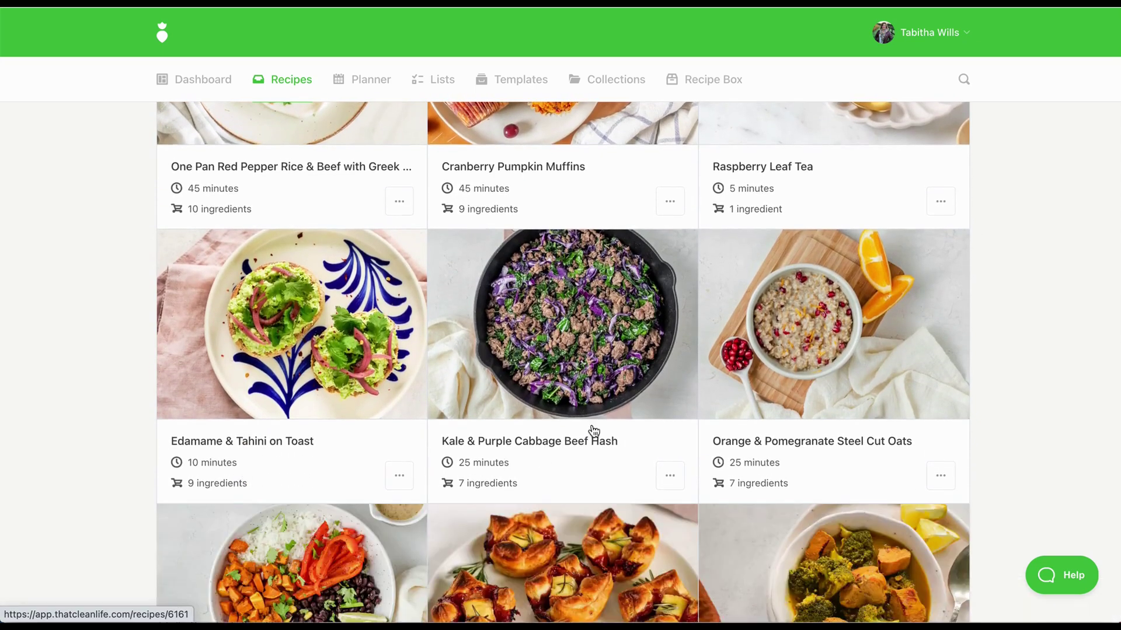
scroll(688, 379, up, 15)
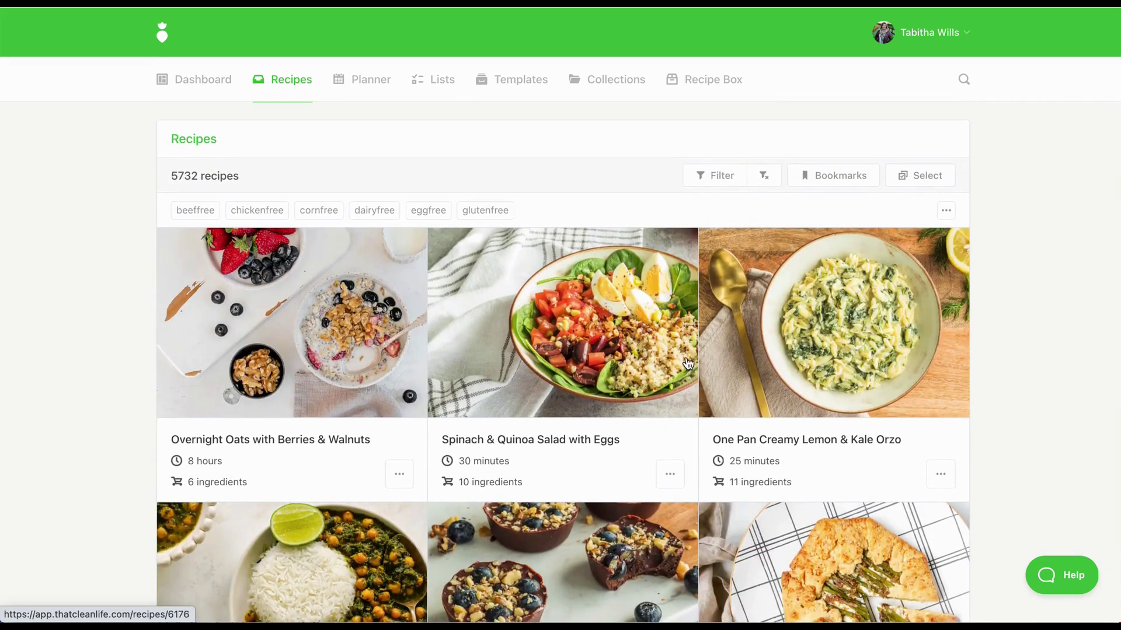
click(732, 184)
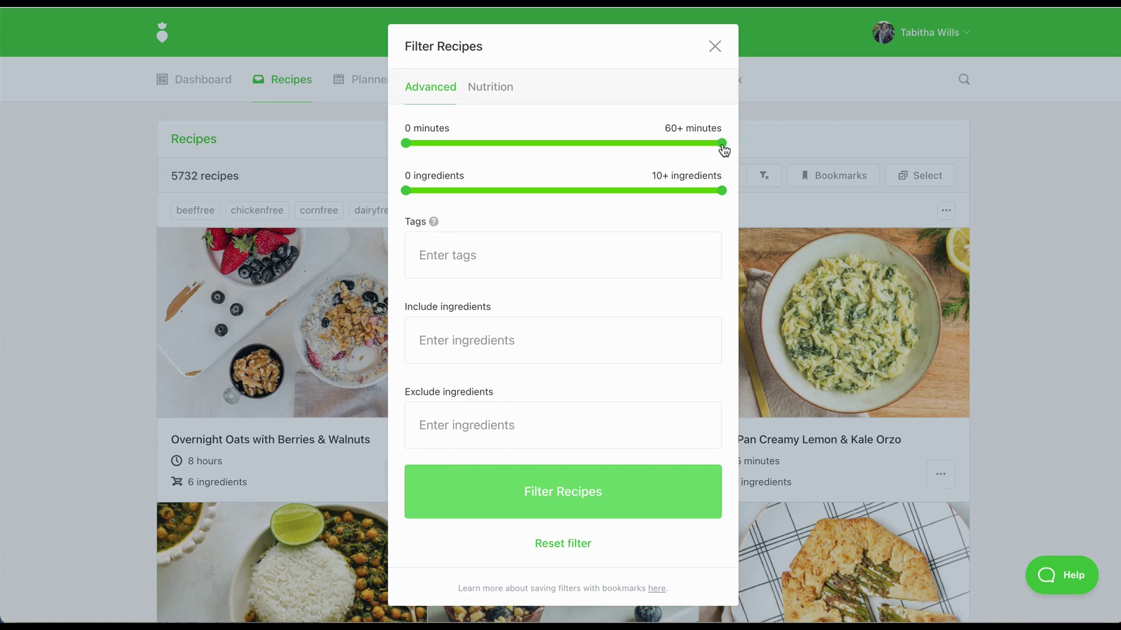
drag(723, 145, 630, 148)
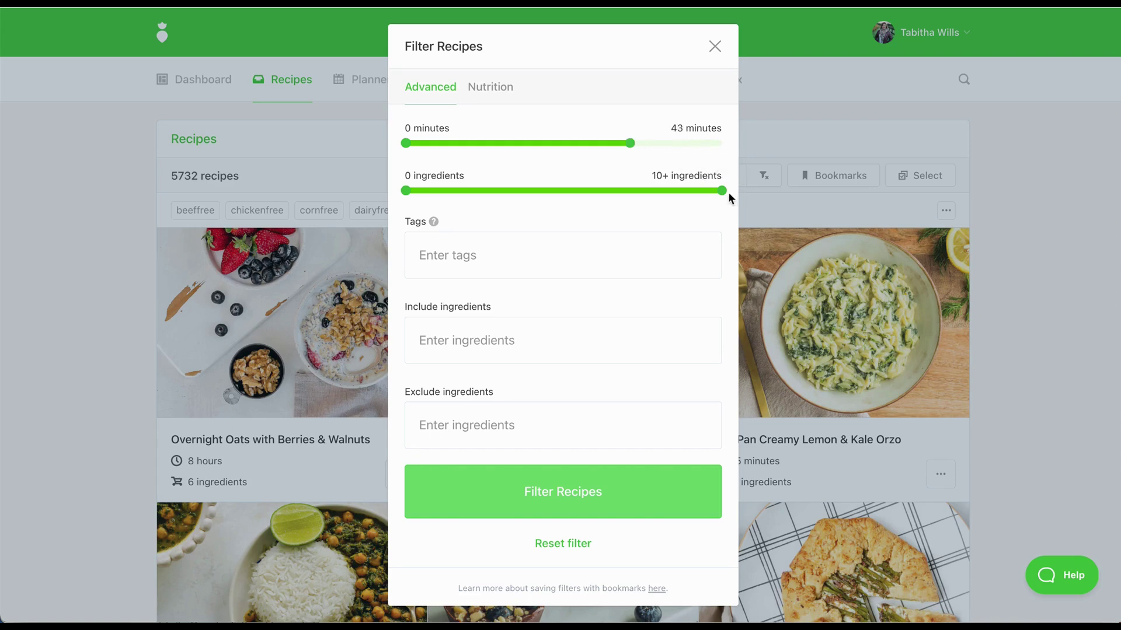
drag(723, 193, 593, 208)
click(583, 250)
text(auto)
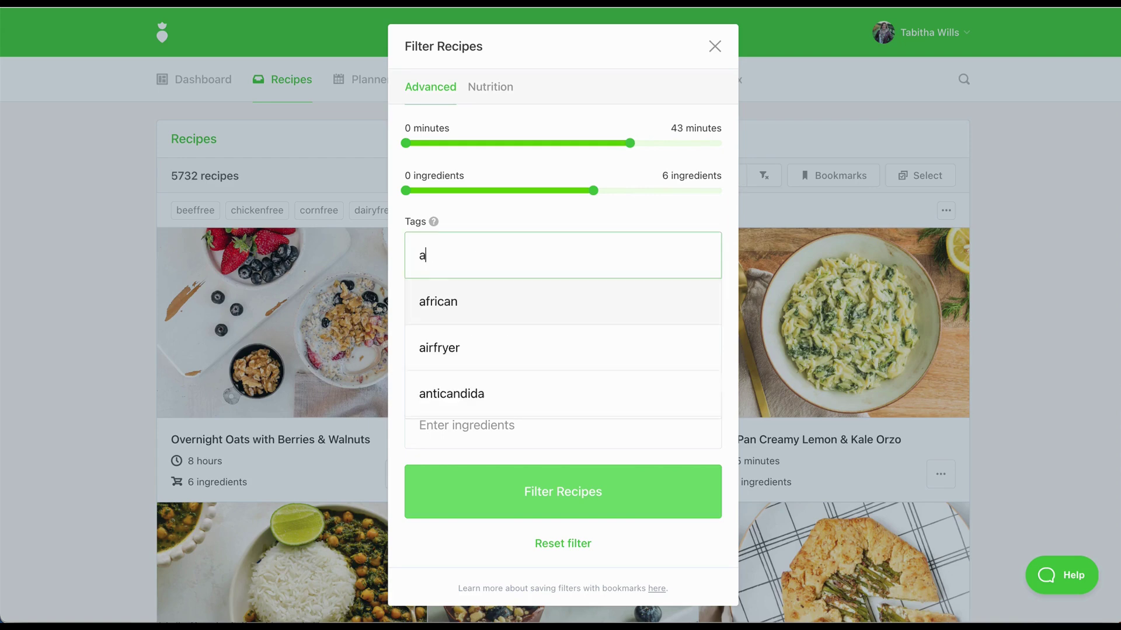
click(560, 305)
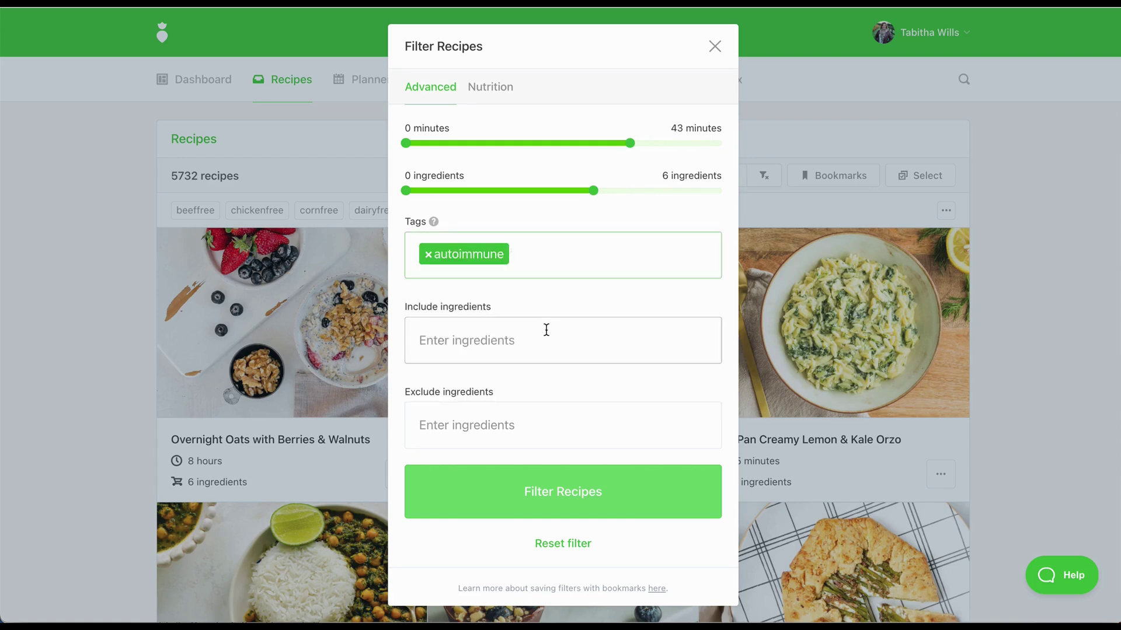
click(547, 330)
text(turmeri)
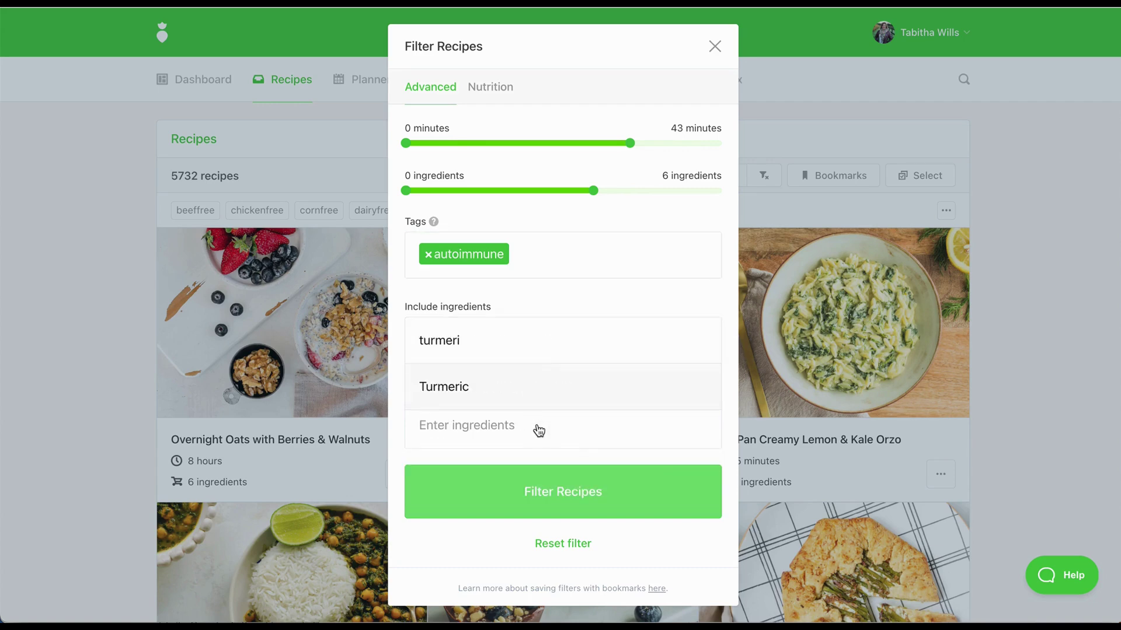
click(535, 427)
text(kiwi)
key(Return)
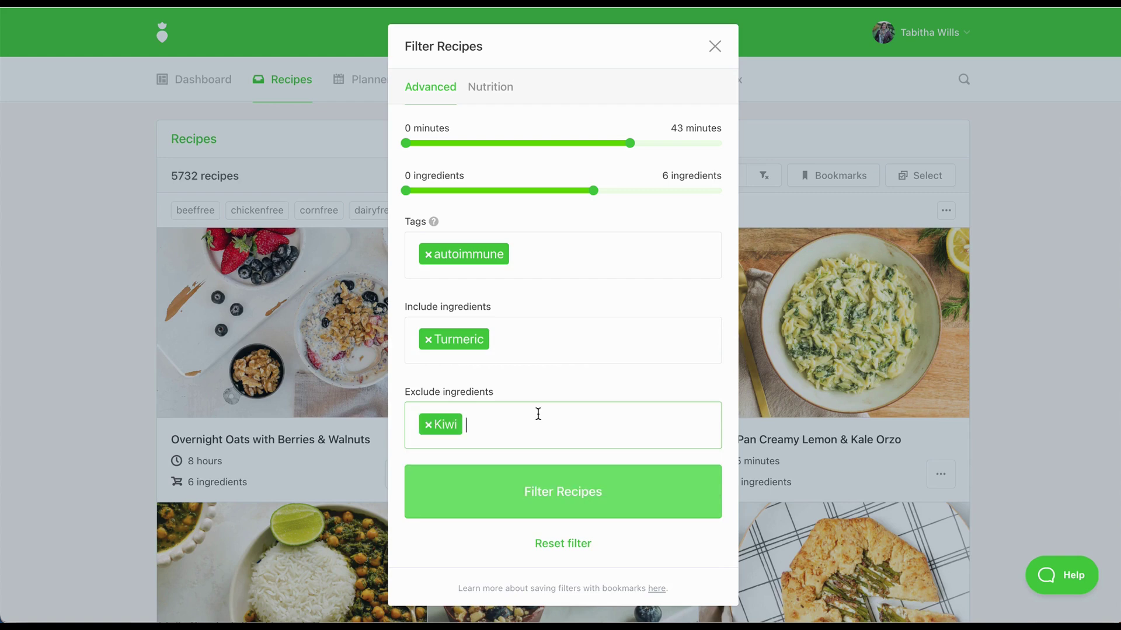
click(490, 93)
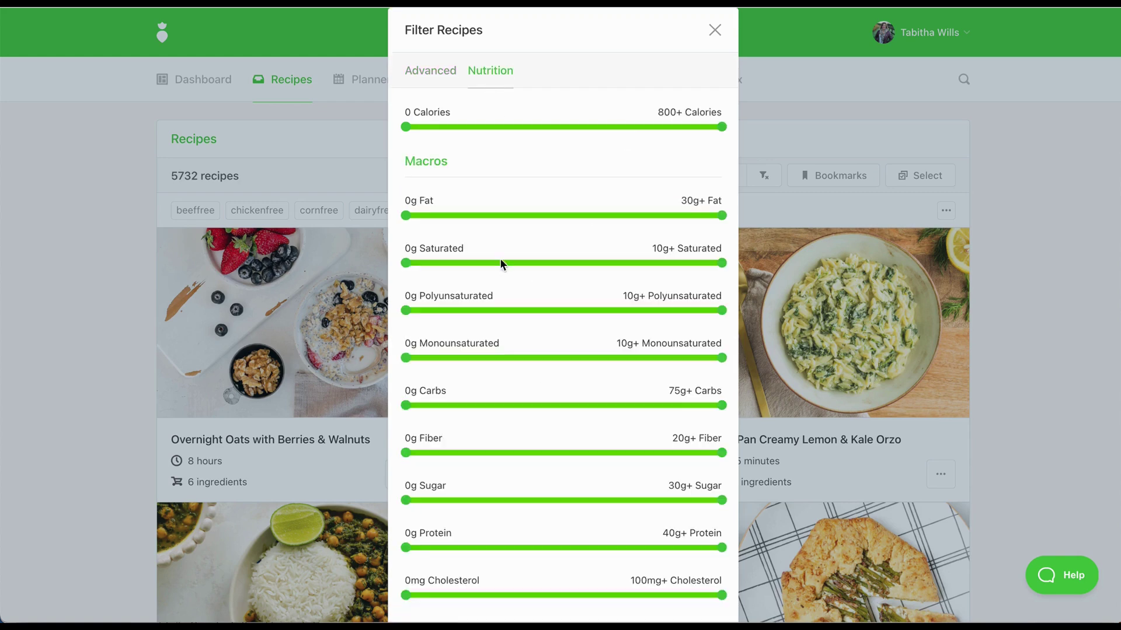
scroll(539, 422, down, 3)
scroll(539, 422, down, 5)
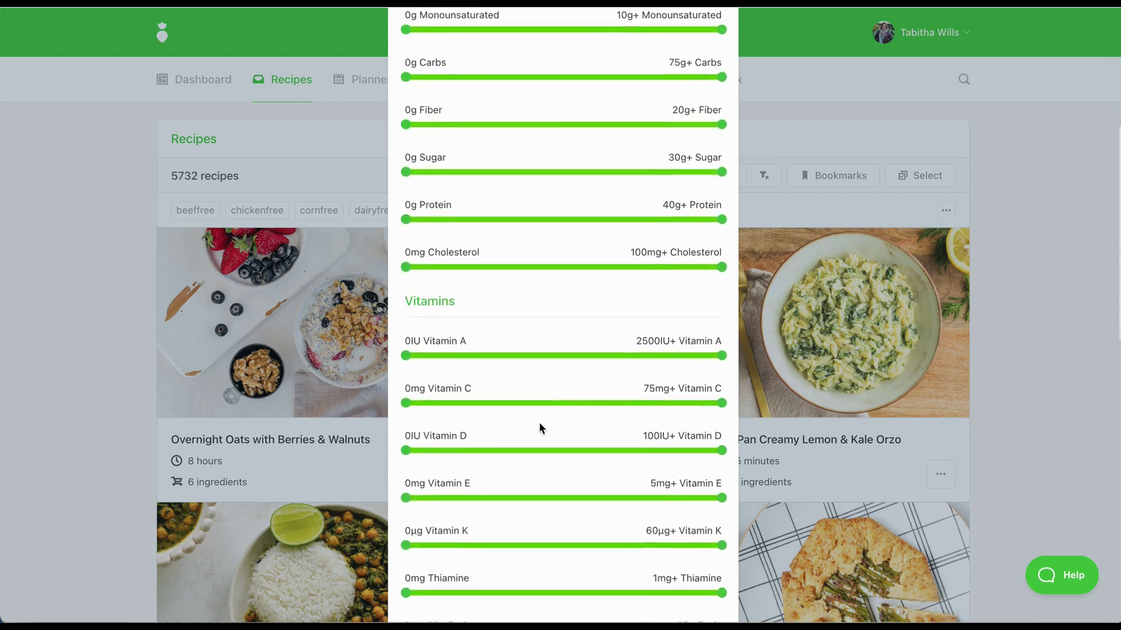
Step: Open Overnight Oats with Berries & Walnuts and review its nutrition, tags and ingredients
click(312, 379)
click(327, 359)
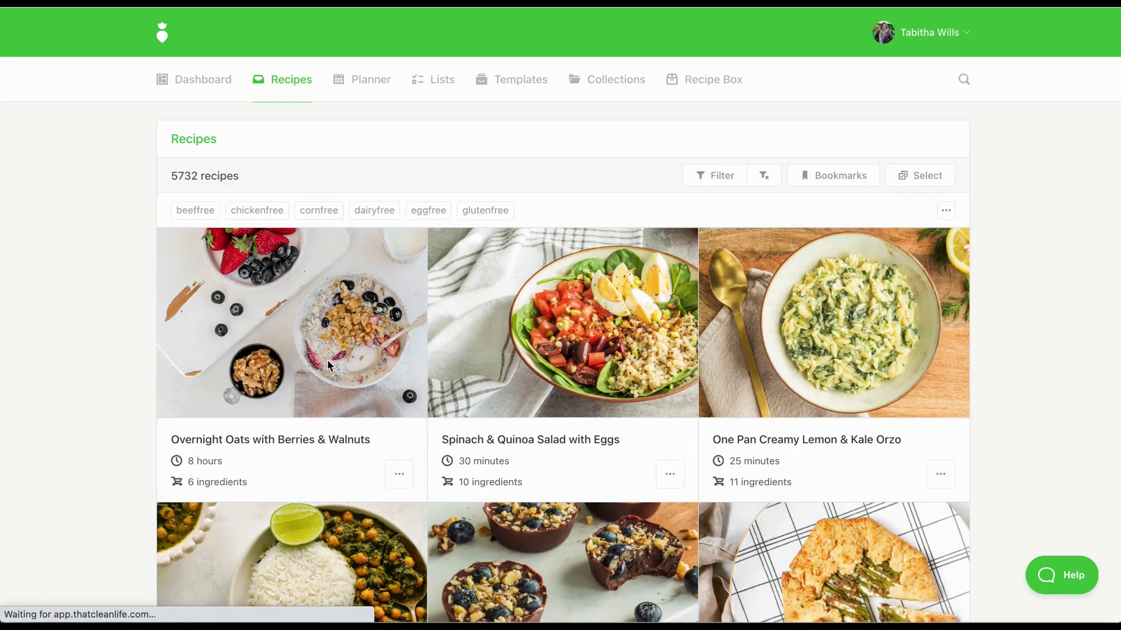
scroll(410, 575, down, 3)
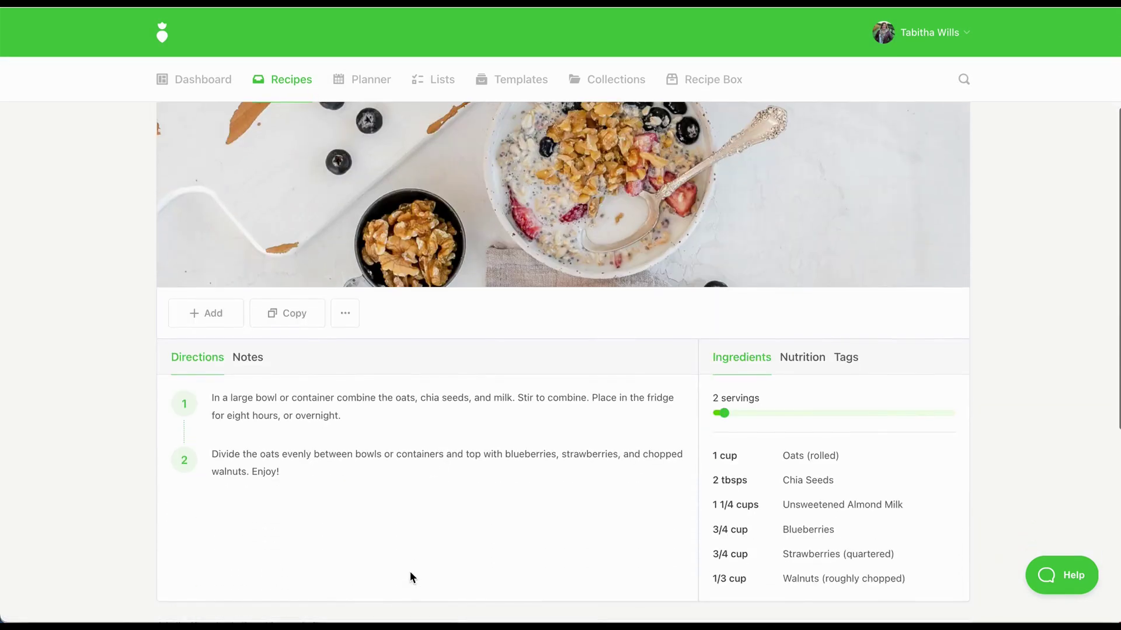
click(805, 365)
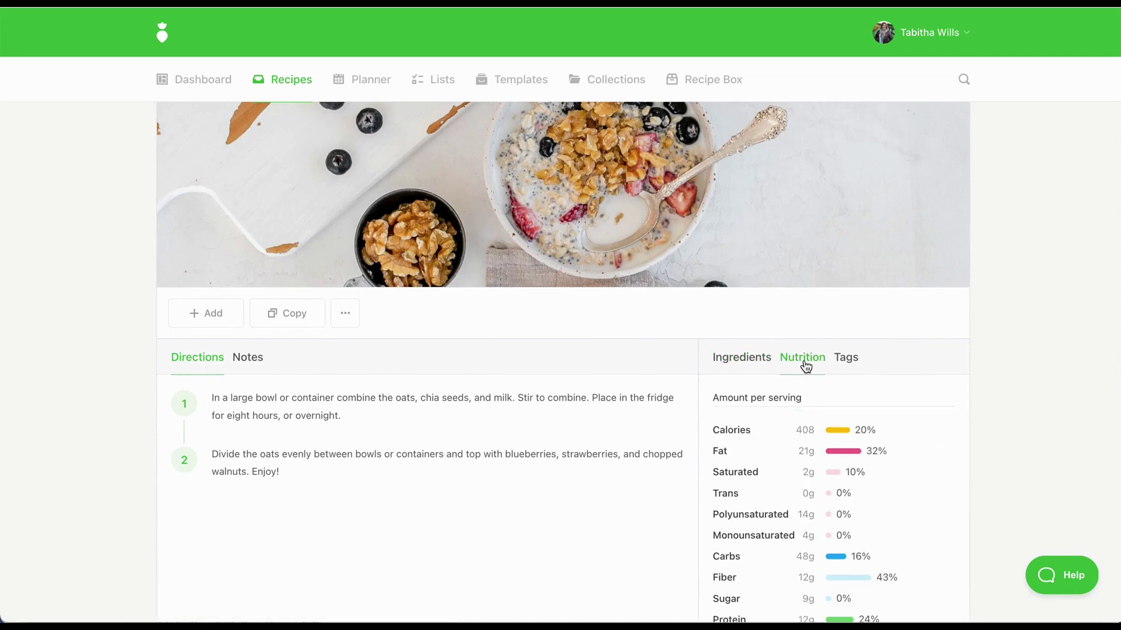
click(847, 358)
click(727, 362)
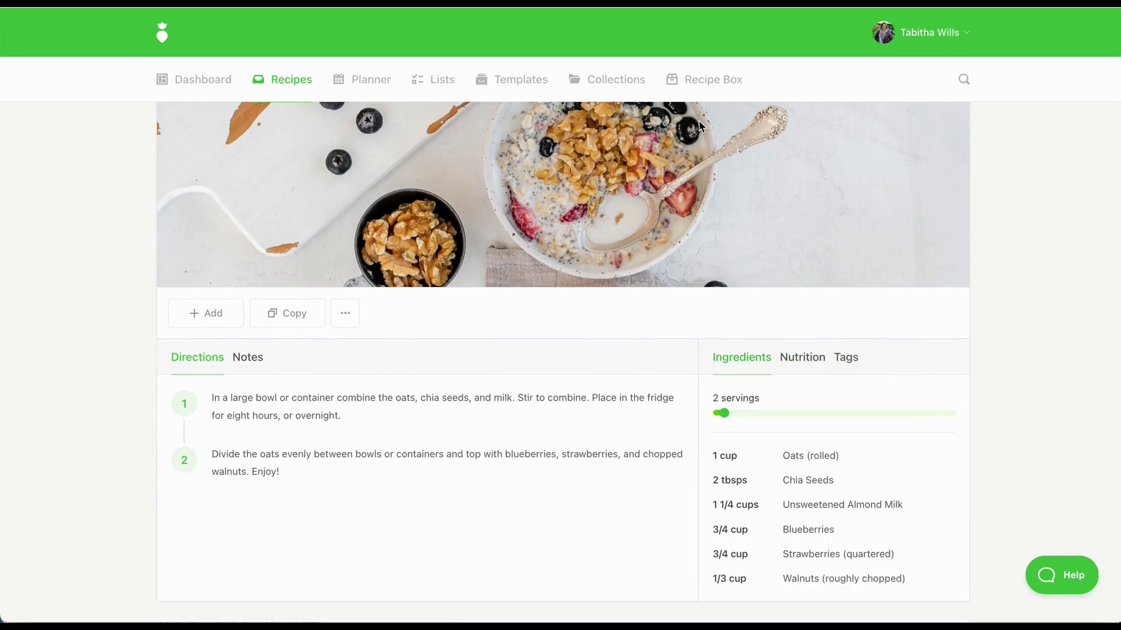
Step: Look at the recipe box's Add / Edit form, then go to the Collections page
click(701, 86)
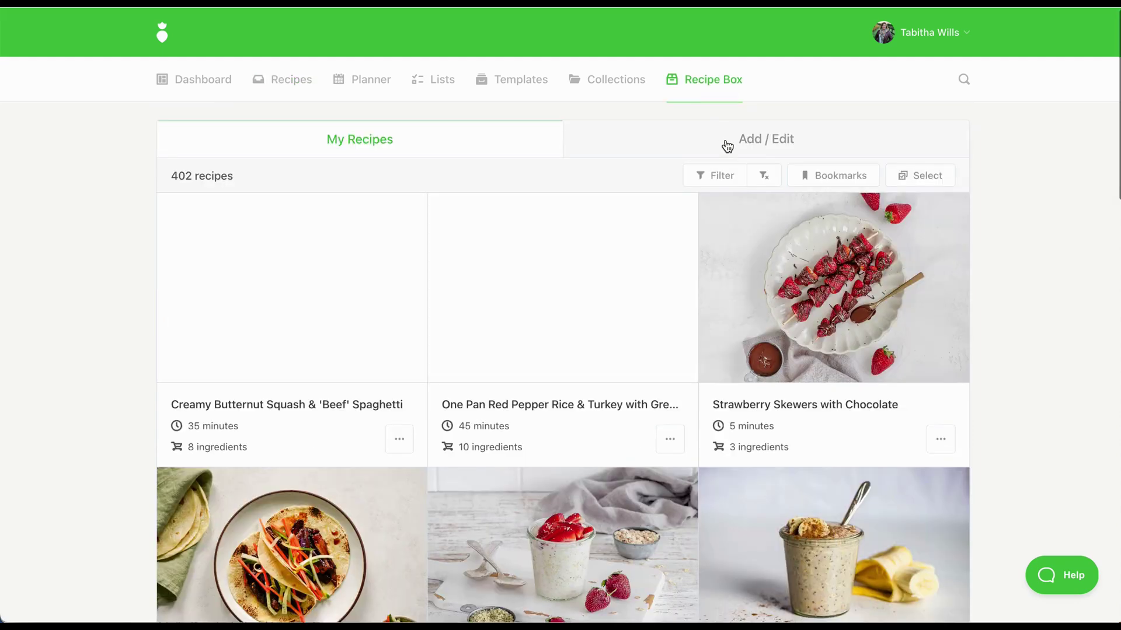
click(728, 146)
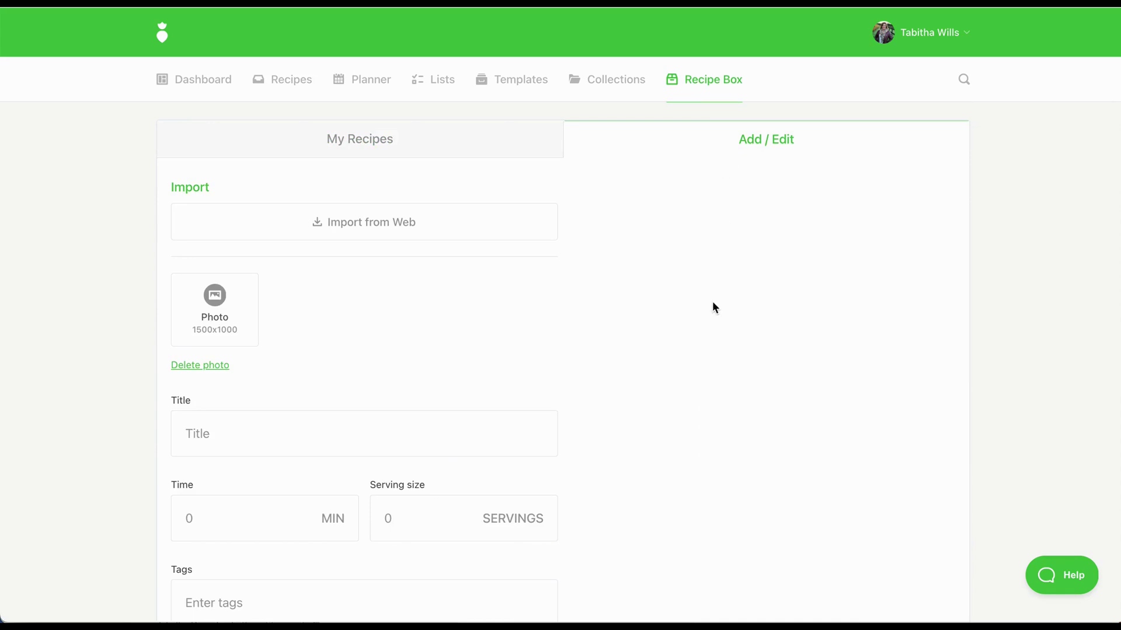
click(612, 78)
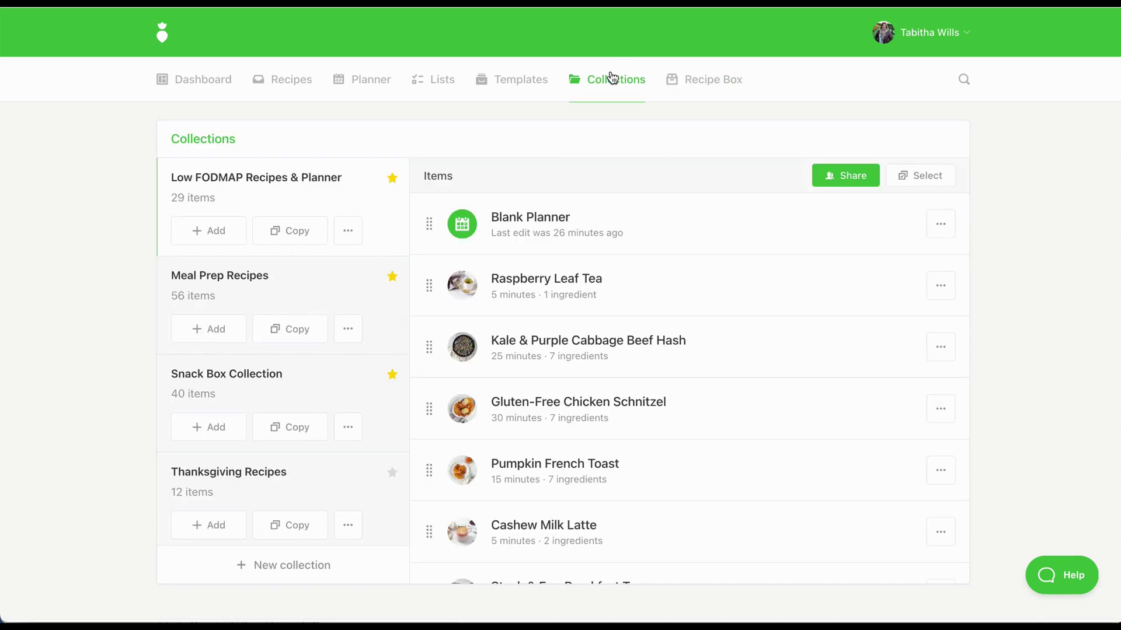
Step: Filter the recipe library by the lowfodmap tag, narrowing it to 831 recipes
click(278, 91)
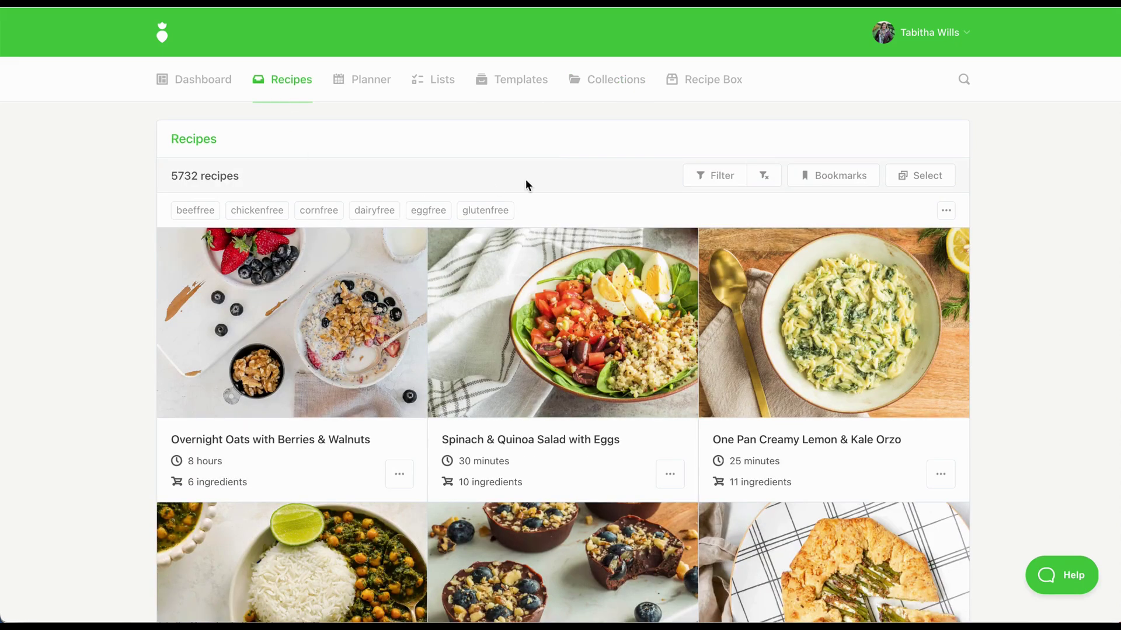
click(706, 186)
click(573, 258)
text(lowfo)
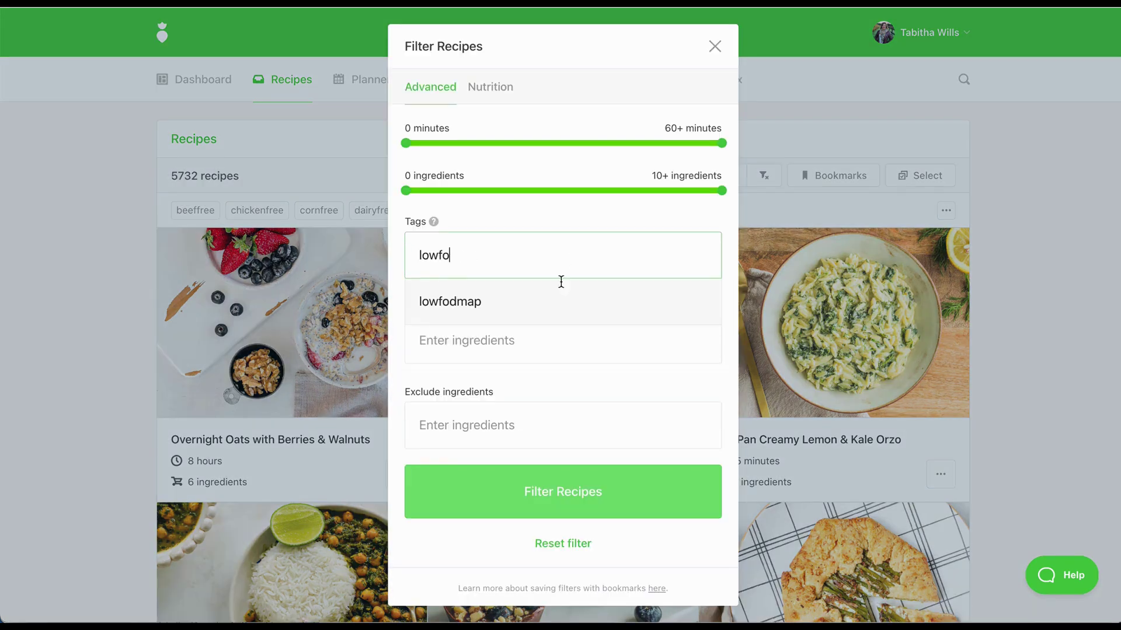
click(549, 303)
click(554, 516)
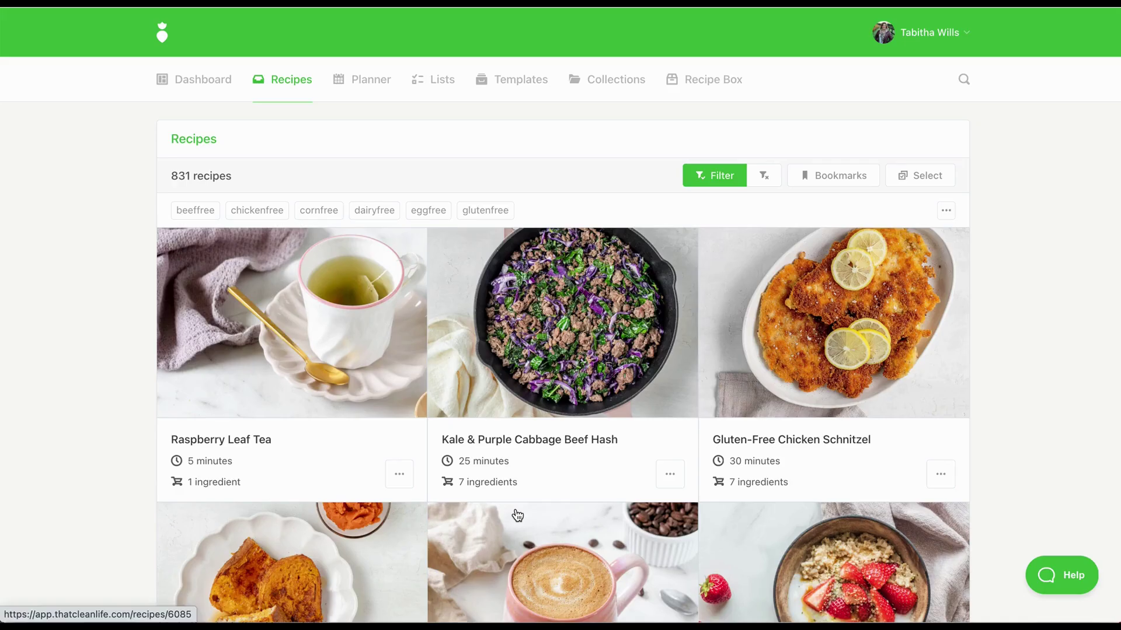
scroll(517, 514, down, 2)
scroll(517, 513, down, 2)
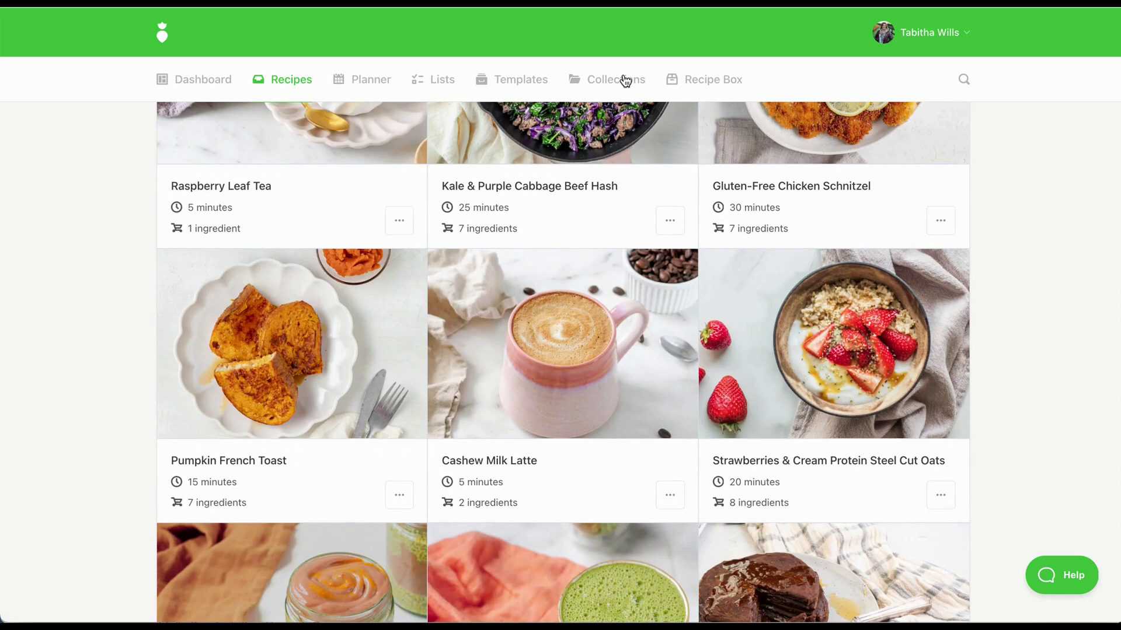
Step: Open the Blank Planner from the shared page, then go back to the Low FODMAP collection
click(625, 80)
scroll(560, 397, down, 1)
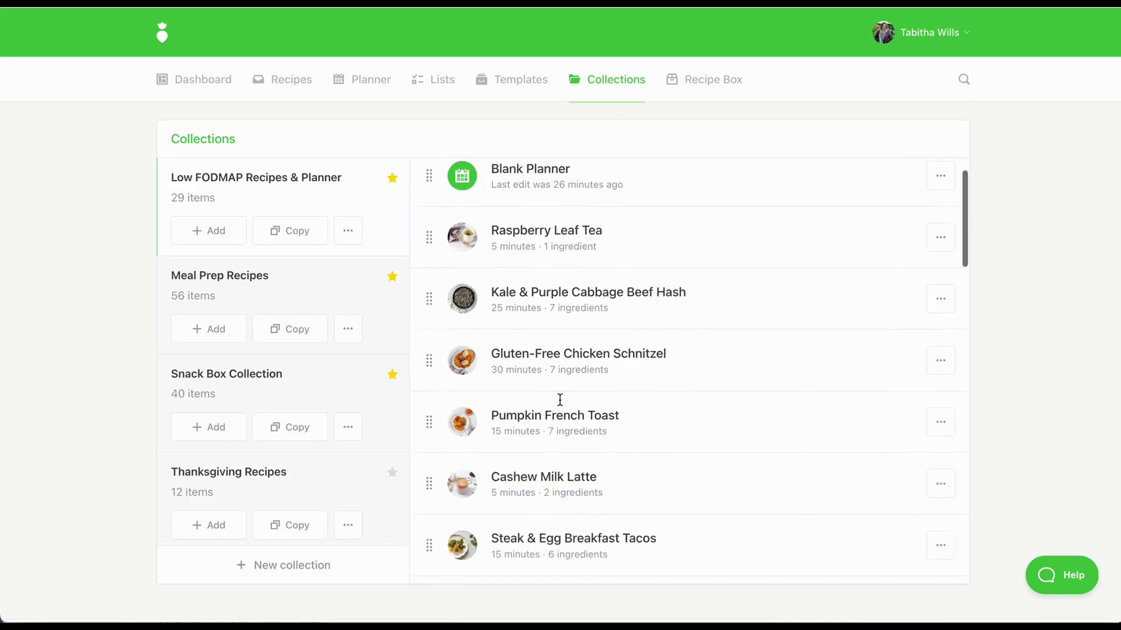
scroll(560, 400, down, 2)
scroll(558, 401, up, 2)
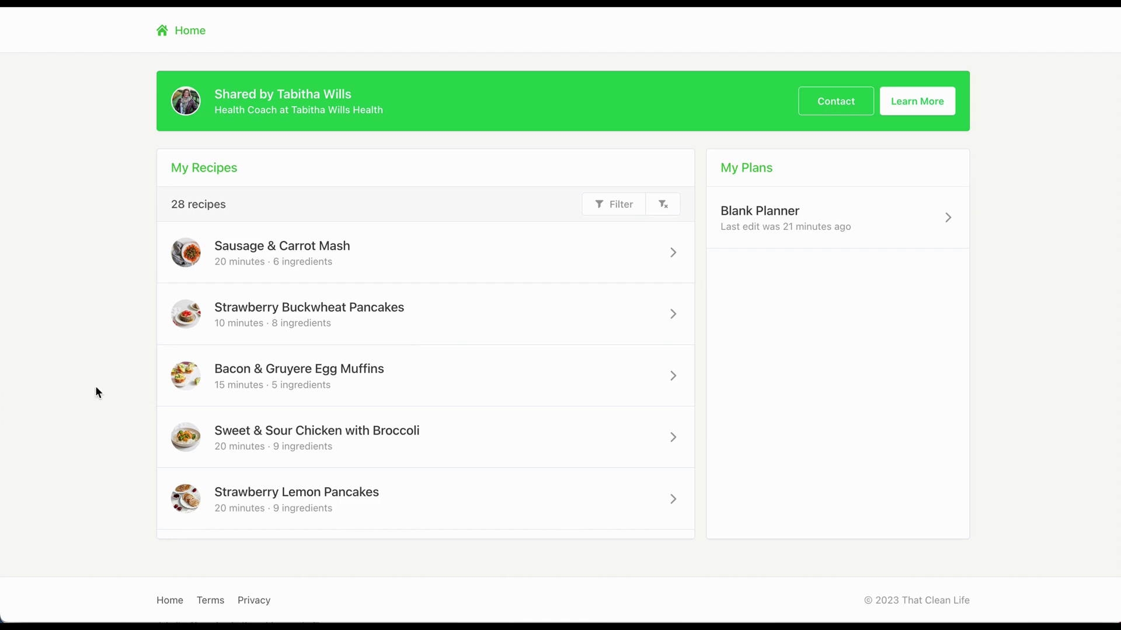
scroll(445, 348, down, 3)
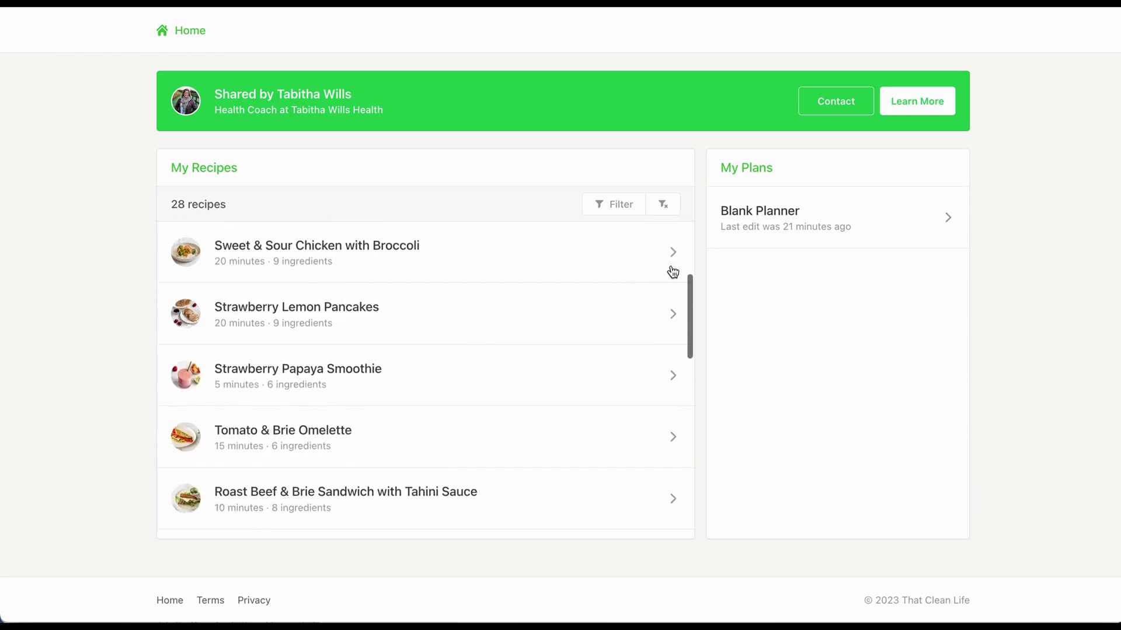
click(758, 226)
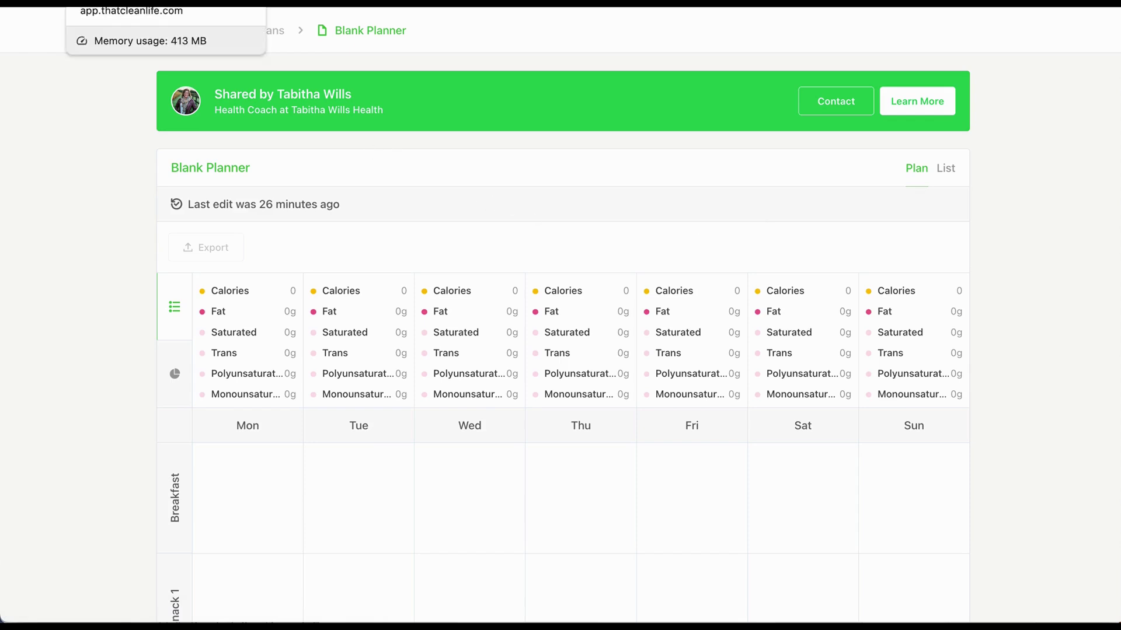
key(alt+Left)
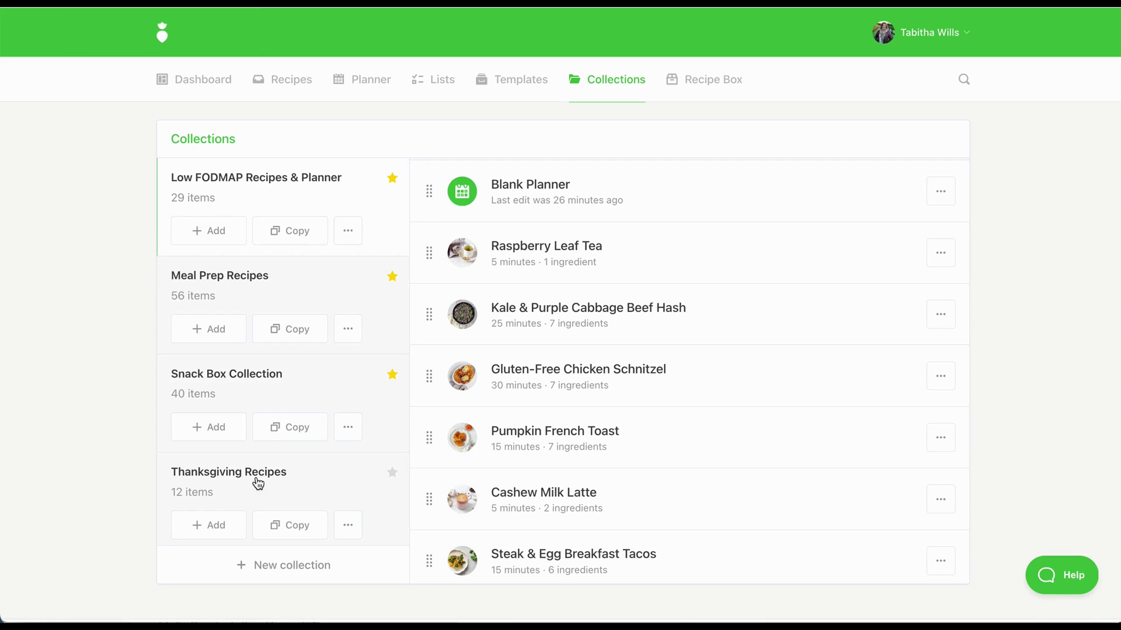
Step: Turn on link access for the weekly meal plan and preview the shared page
click(292, 82)
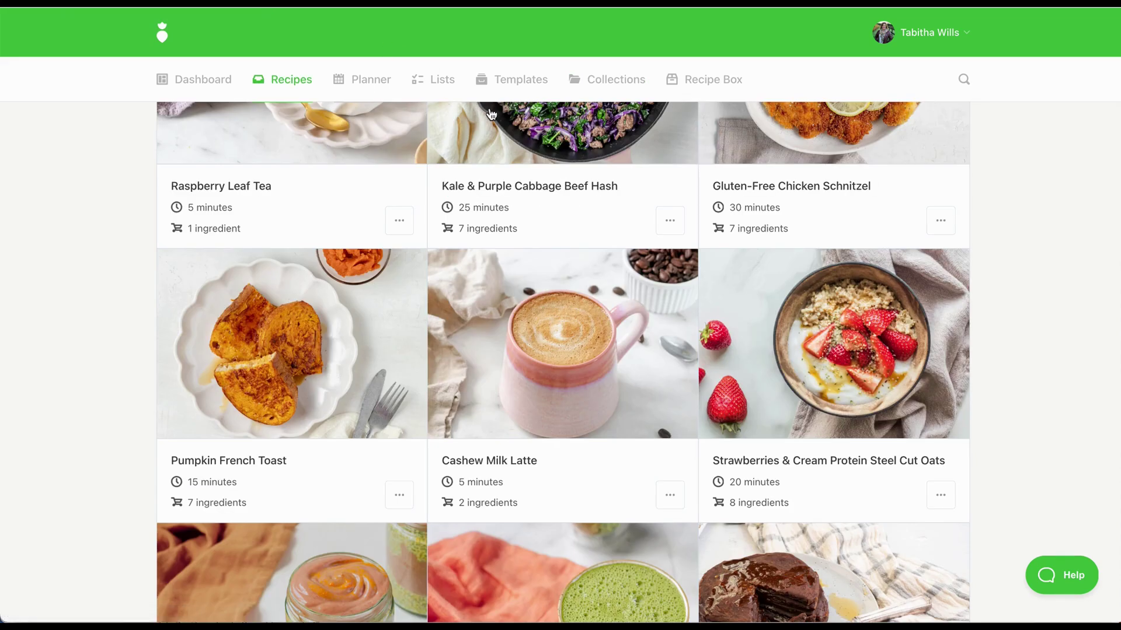
click(362, 79)
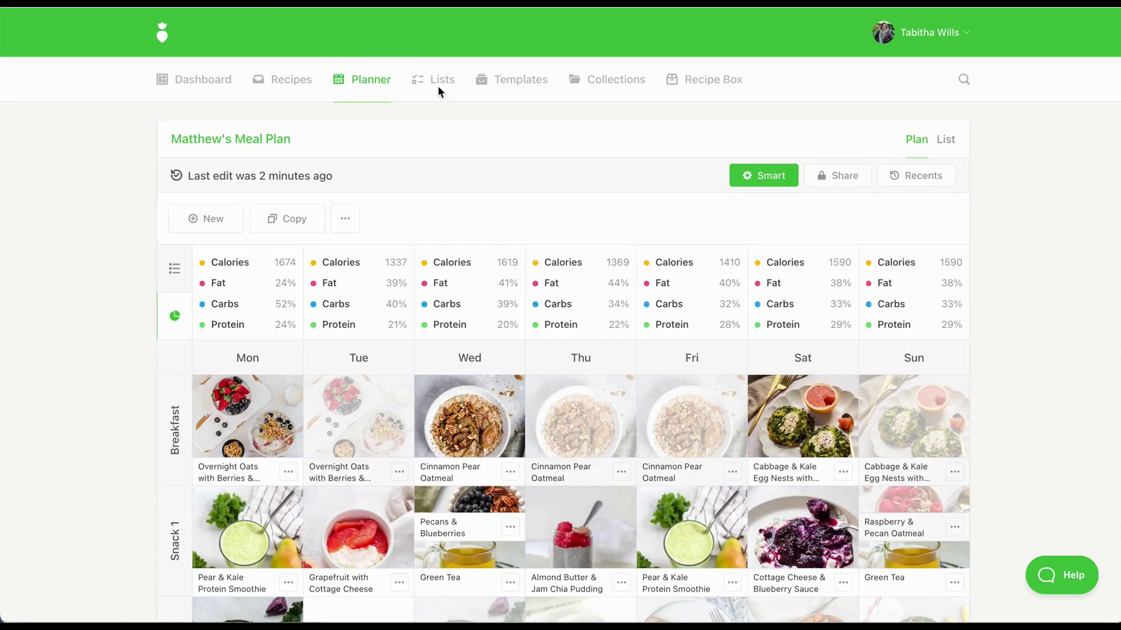
click(845, 180)
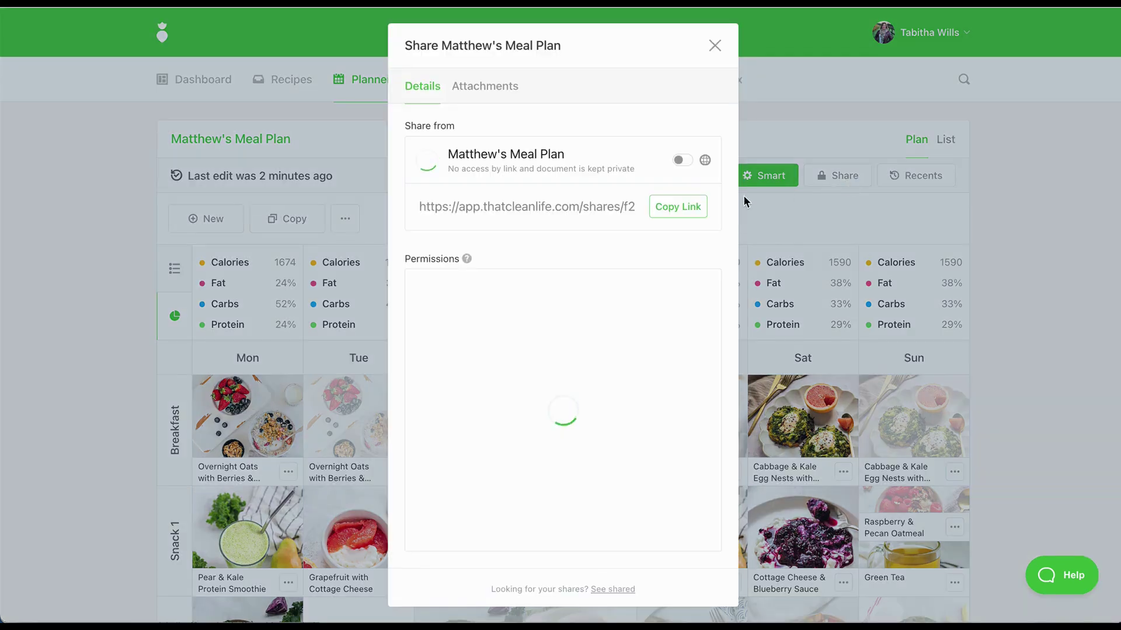
click(679, 163)
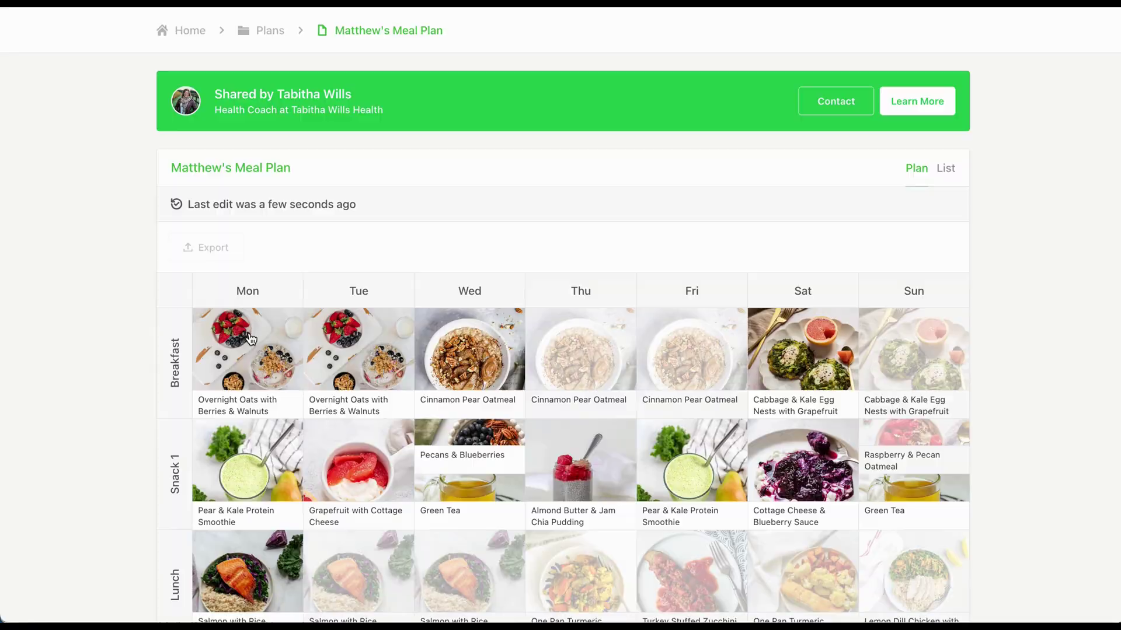
scroll(251, 339, down, 5)
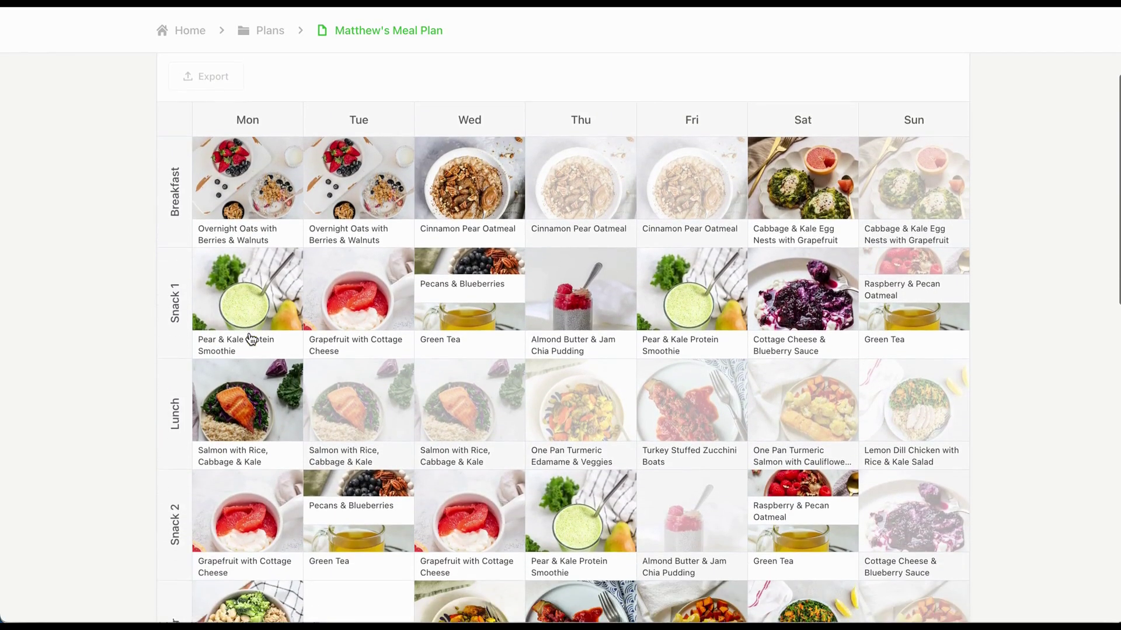
scroll(251, 339, down, 3)
scroll(165, 80, up, 8)
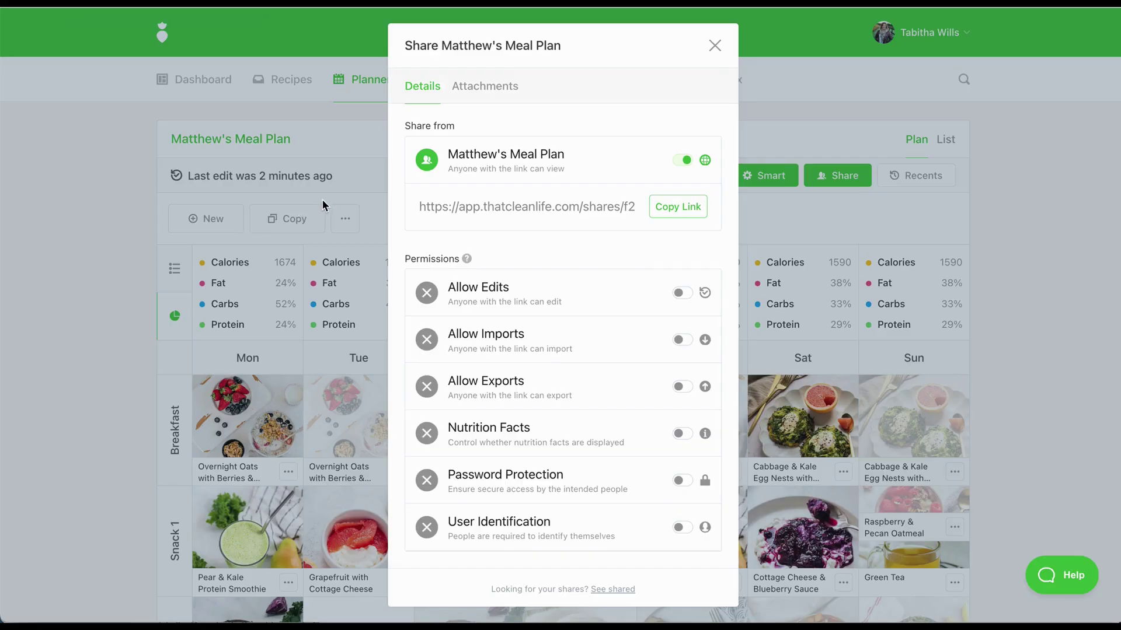
Step: Export Matthew's Meal Plan as a PDF
click(323, 204)
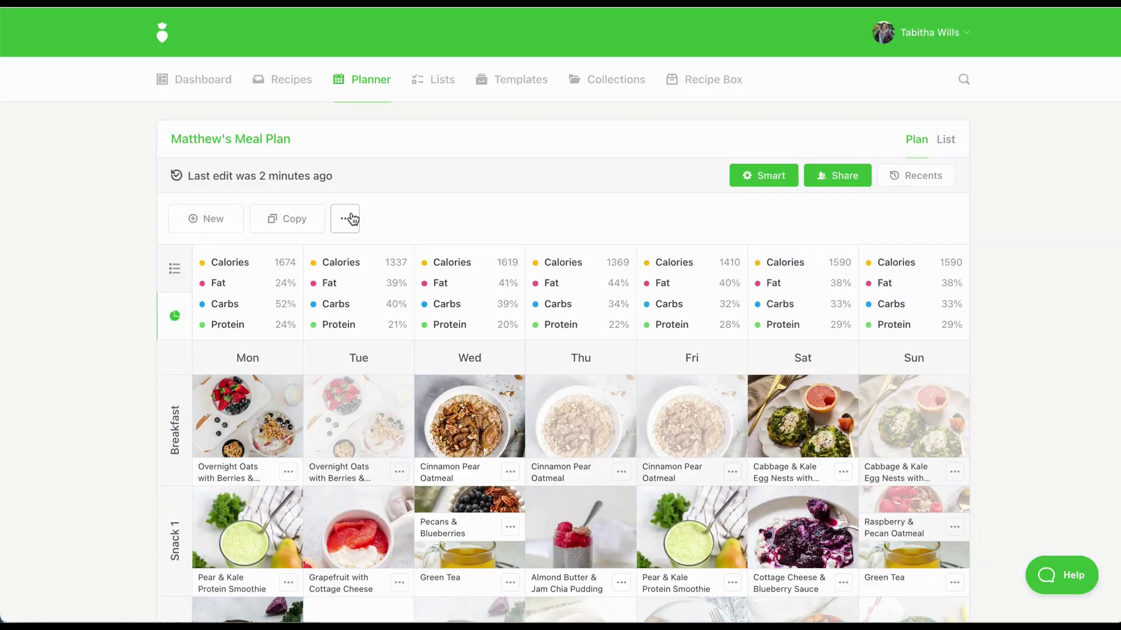
click(345, 219)
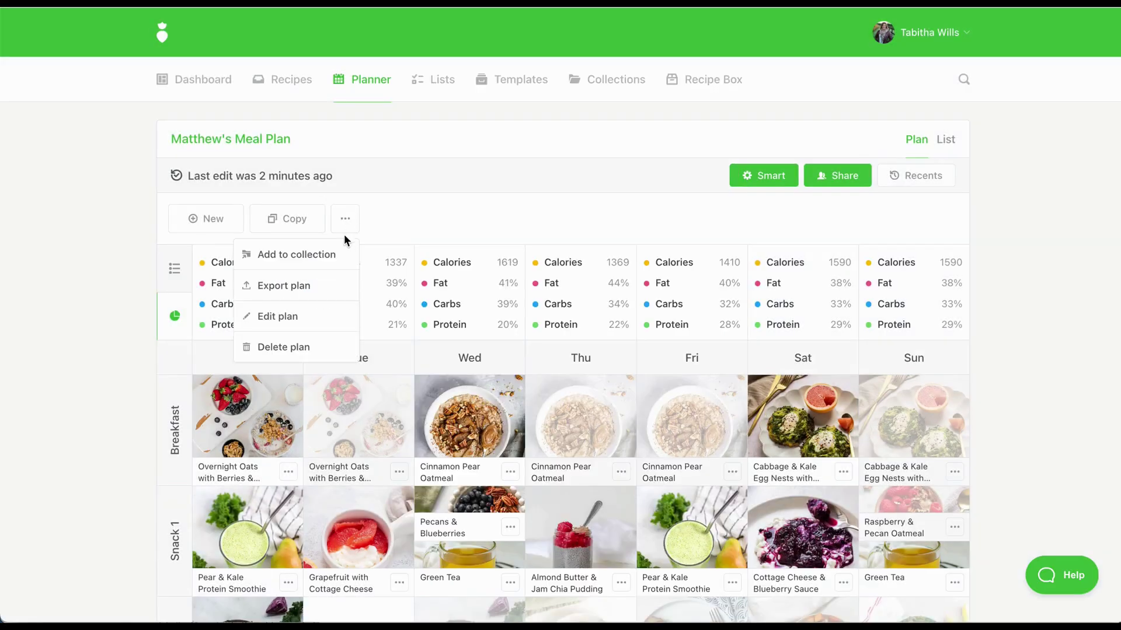
click(331, 290)
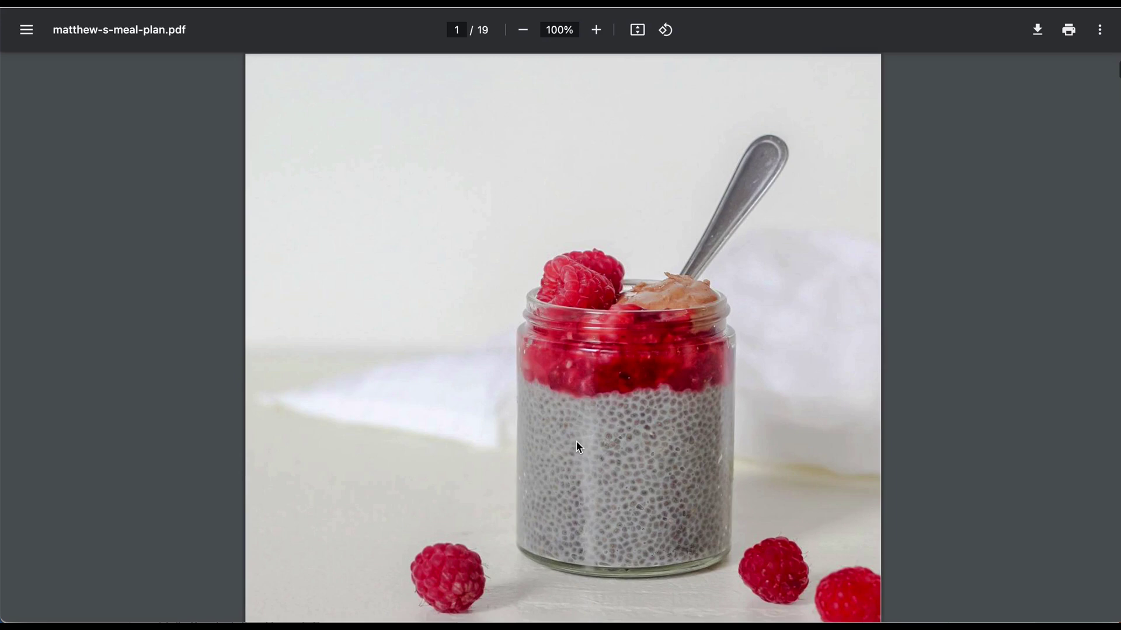
Step: Scroll the 19-page PDF through the cover, weekly grid and shopping list, then return to the Export dialog
scroll(576, 443, down, 5)
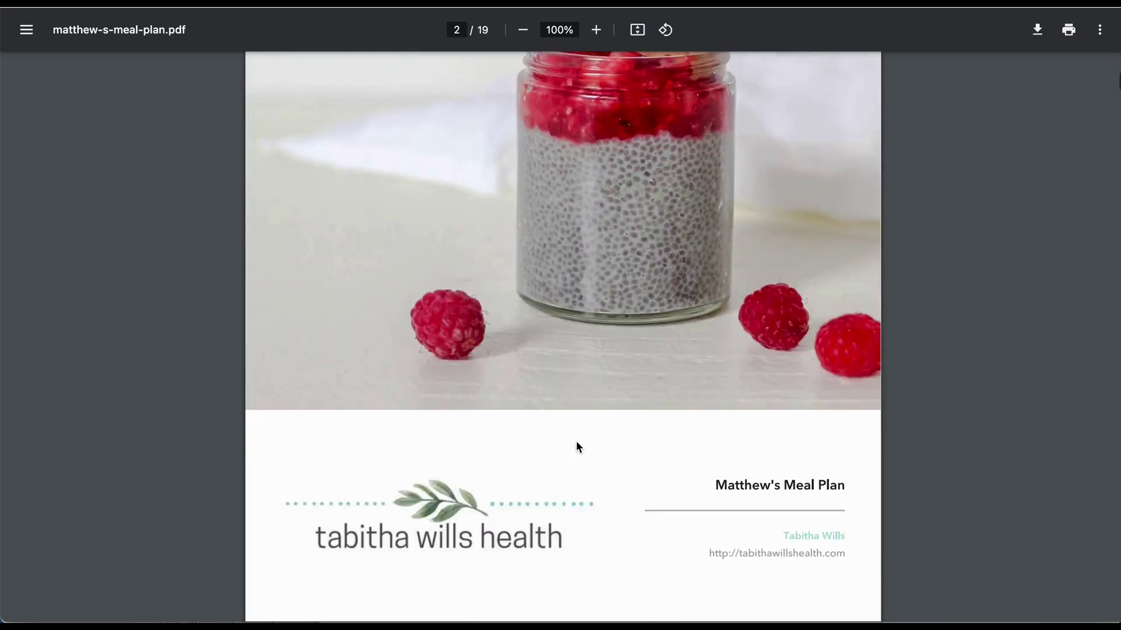
scroll(576, 442, down, 5)
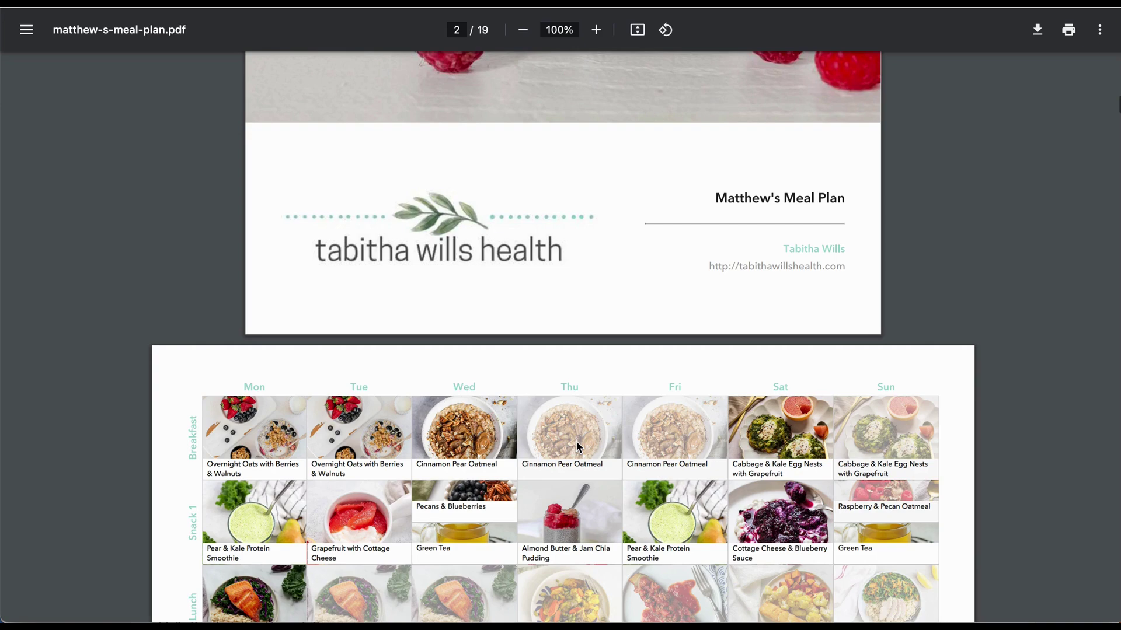
scroll(576, 441, down, 10)
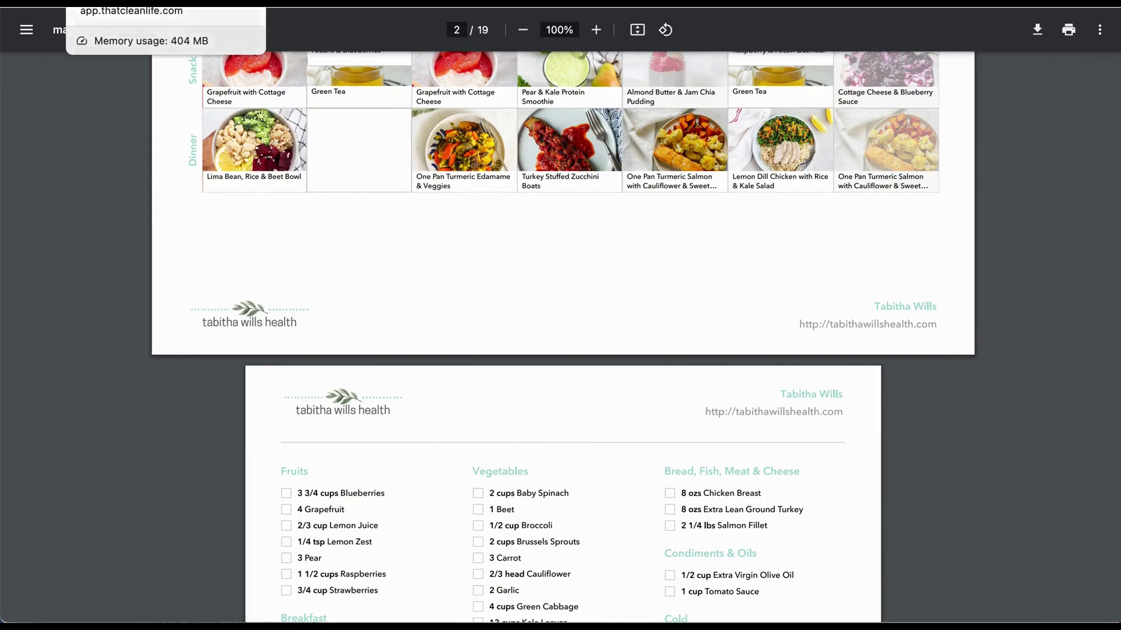
click(192, 3)
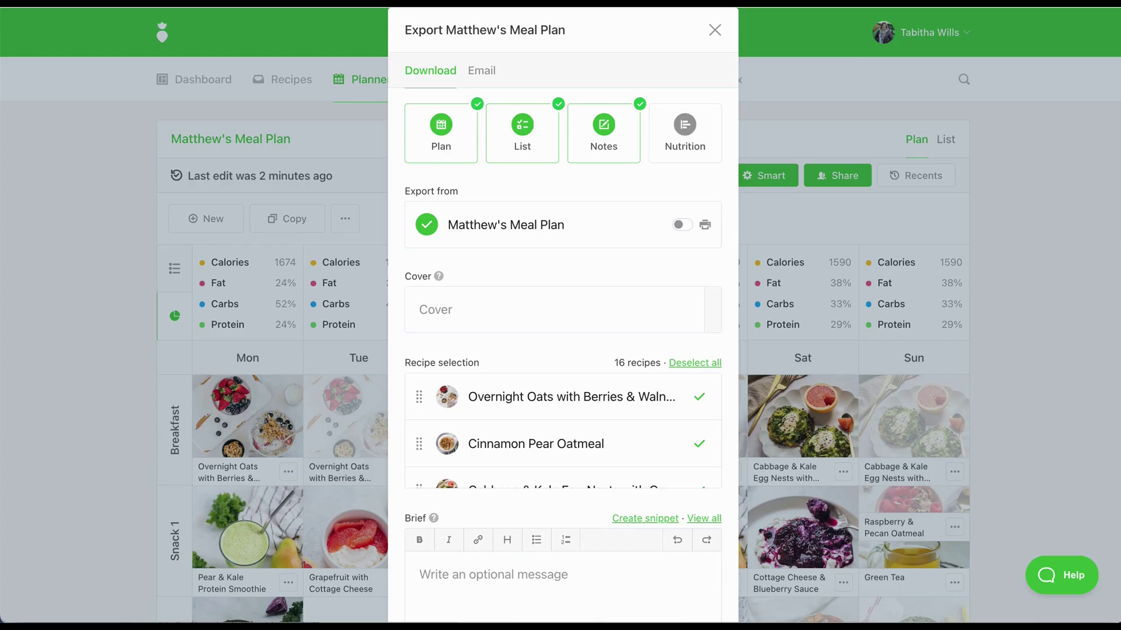
Step: Close the export settings and launch the Setup Wizard from the account menu
click(922, 44)
click(925, 36)
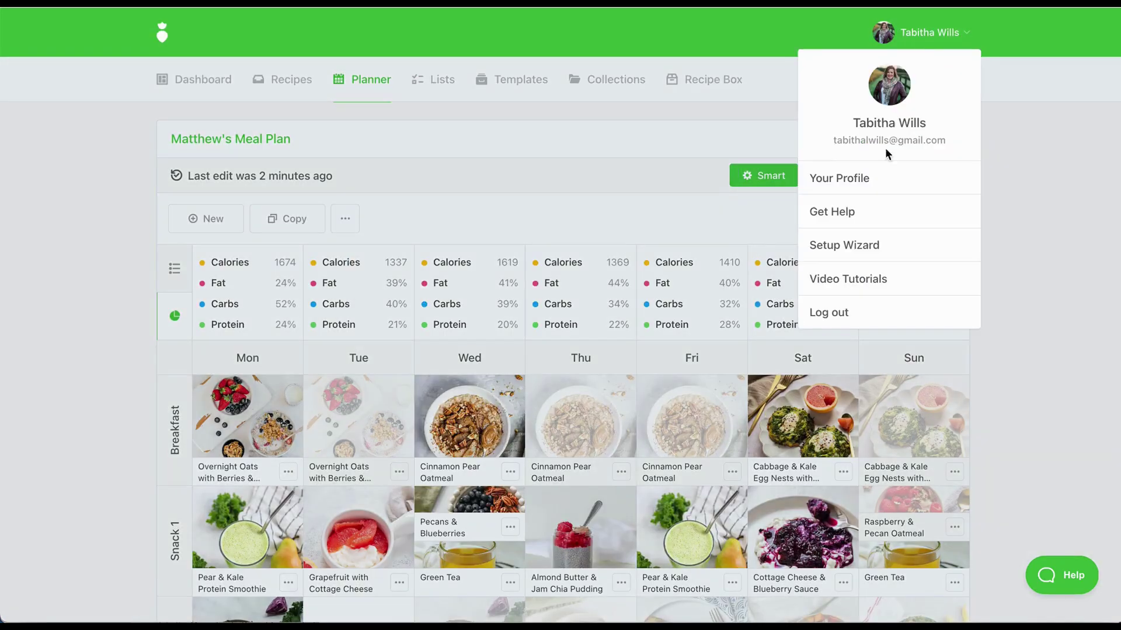
click(875, 246)
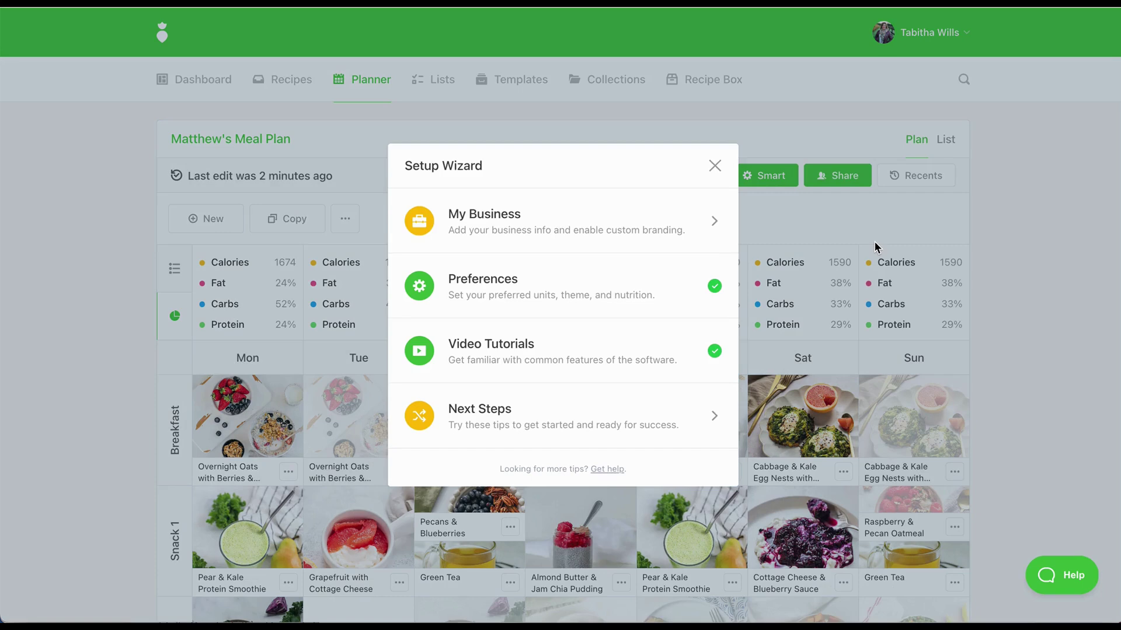
Step: Confirm the business details and unit, theme and nutrition preferences, then skip the tutorials
click(618, 220)
scroll(557, 234, down, 2)
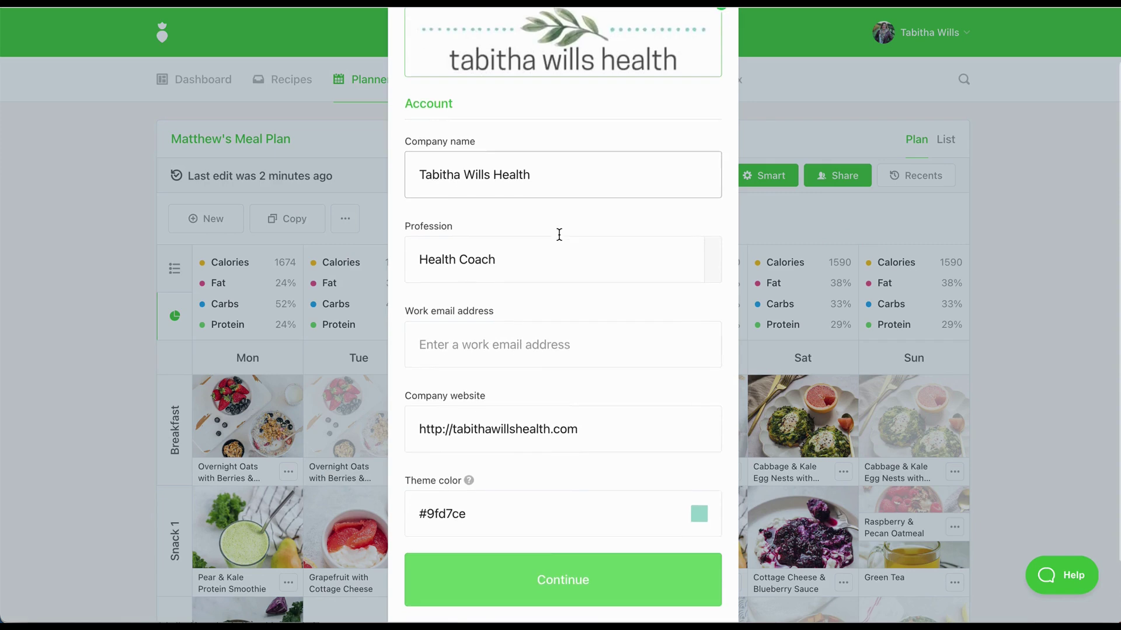
click(551, 567)
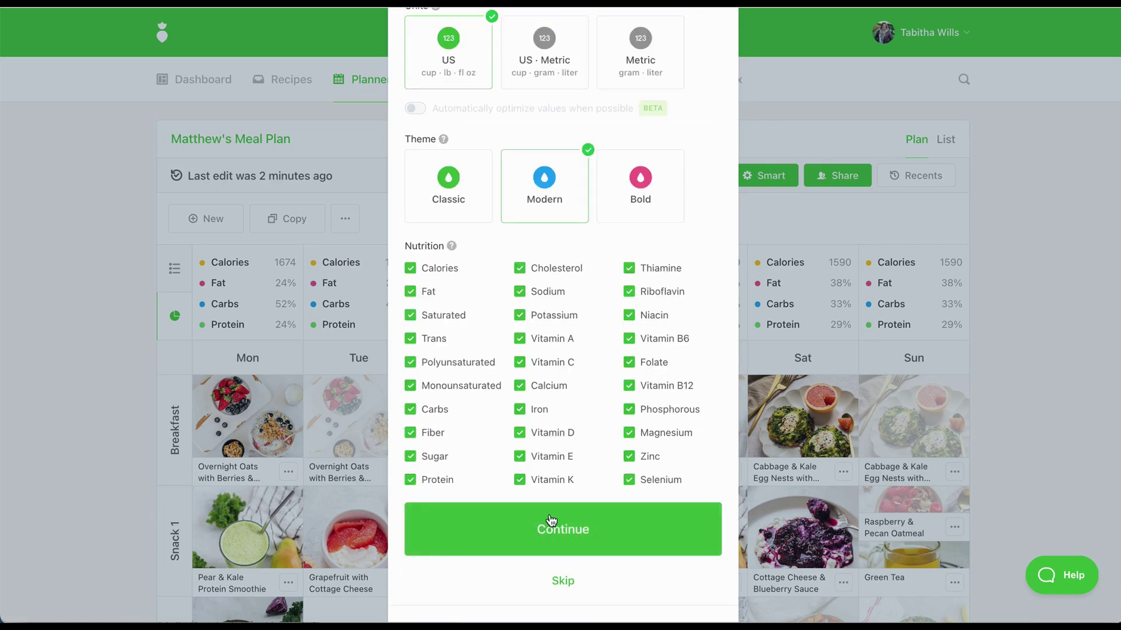
click(554, 529)
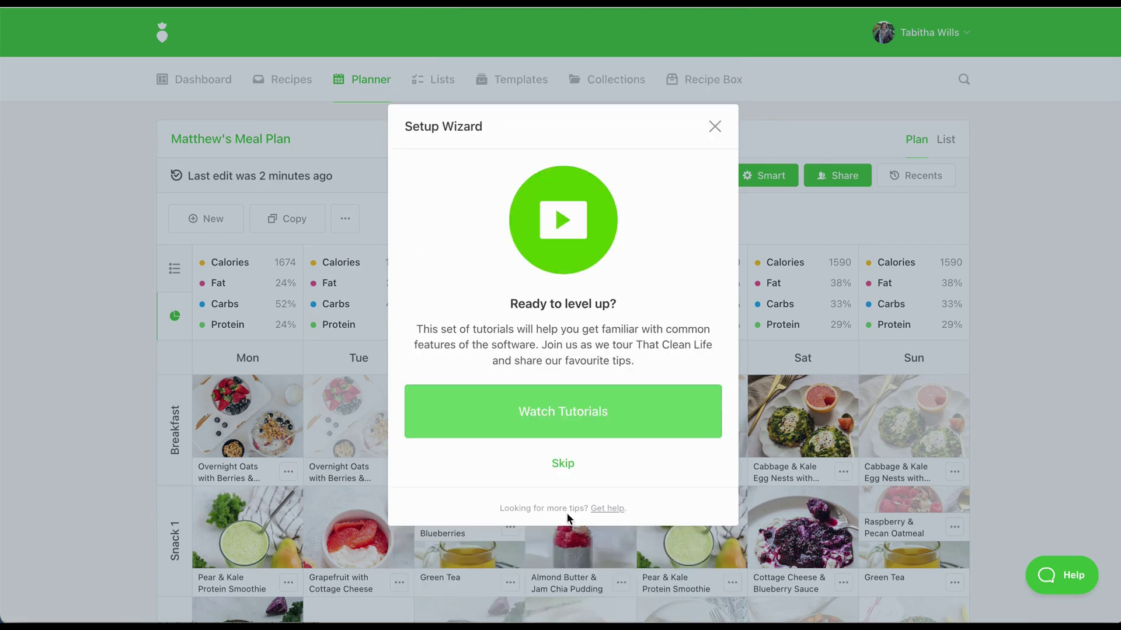
click(861, 404)
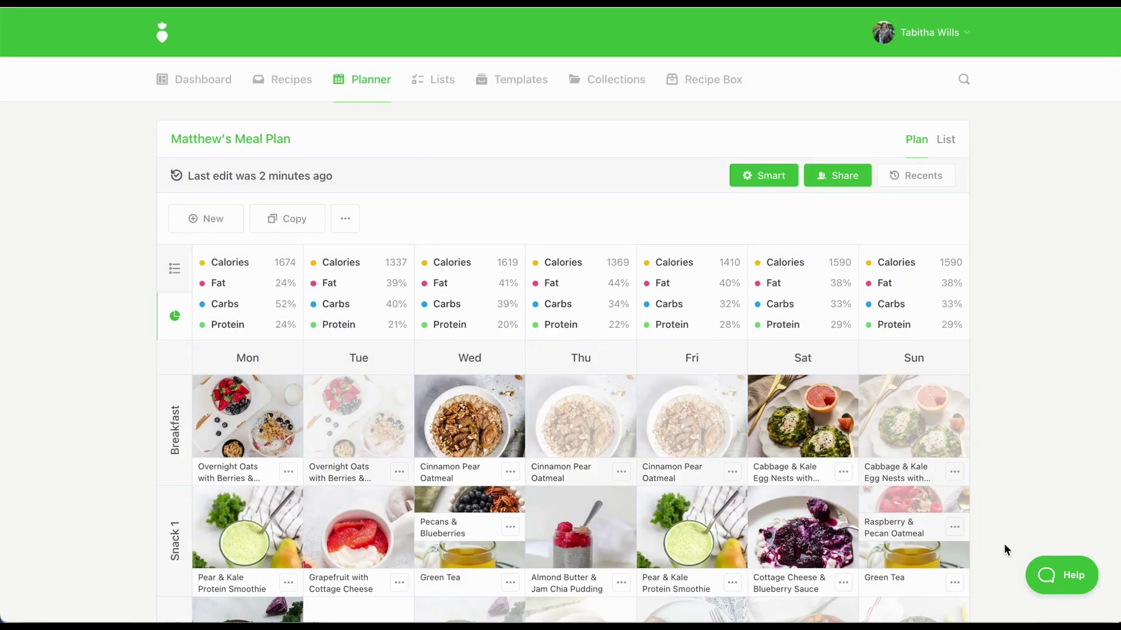